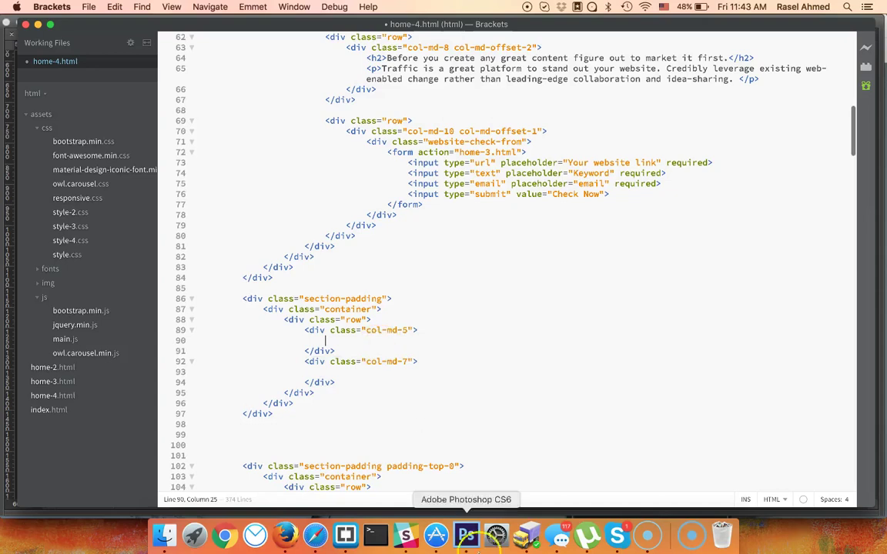
# Step: Check the two-image layout in the Photoshop mockup and add a tile-gallery div inside the col-md-5 column in Brackets
pyautogui.click(466, 535)
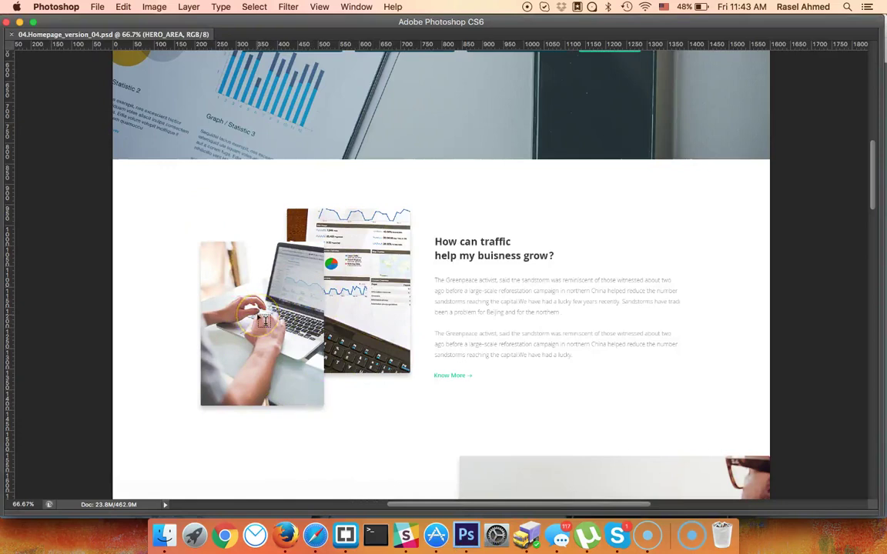
pyautogui.press('super+Tab')
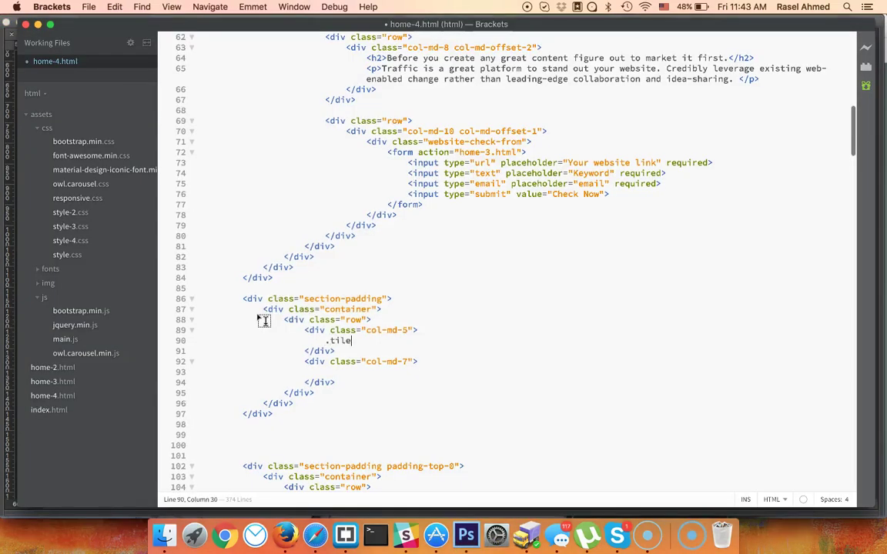
pyautogui.write('ry')
pyautogui.press('Tab')
pyautogui.press('Return')
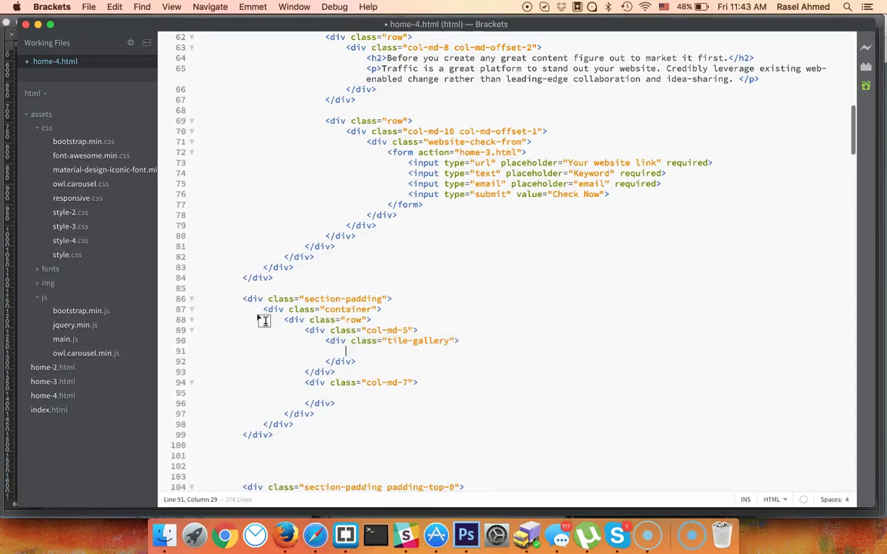
# Step: Insert an image tag with empty src and alt attributes inside the tile-gallery div
pyautogui.press('super+Tab')
pyautogui.press('super+Tab')
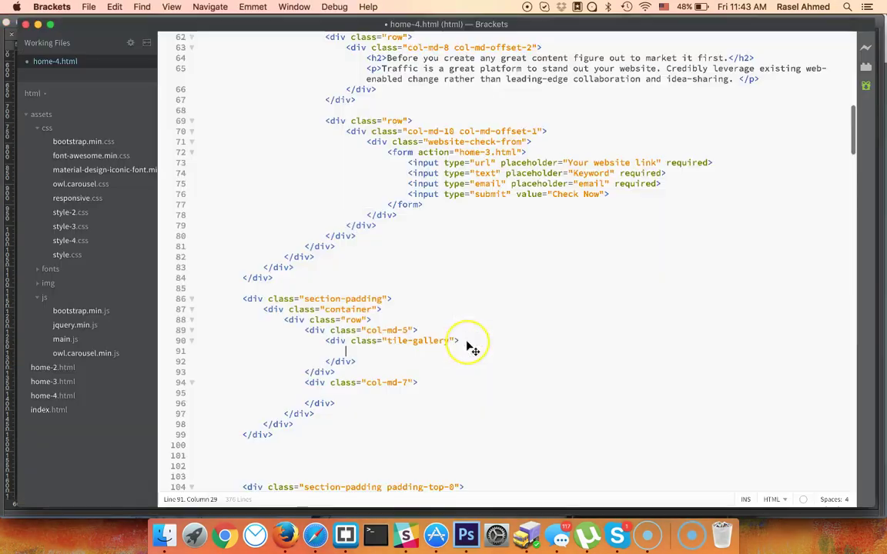
pyautogui.write('img')
pyautogui.press('Tab')
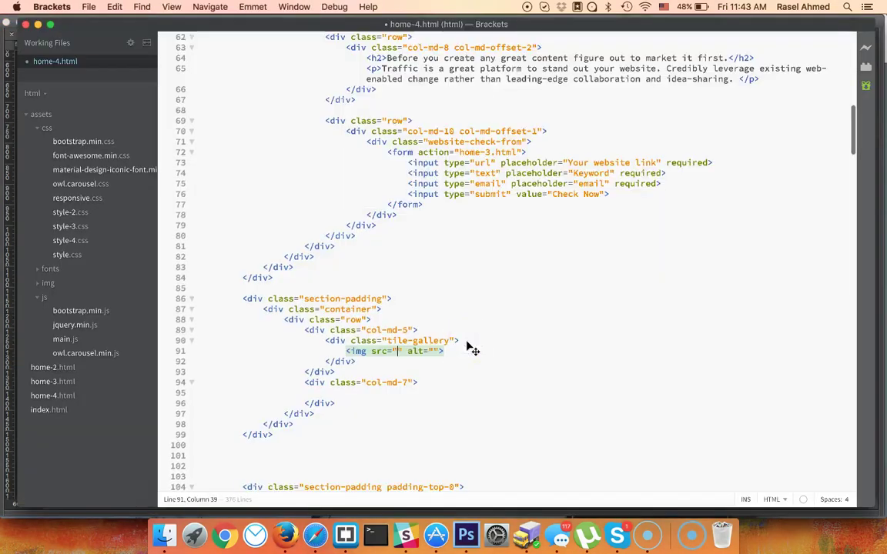
# Step: Compare with the Photoshop mockup and add the text-right class to the tile-gallery div in Brackets
pyautogui.press('super+Tab')
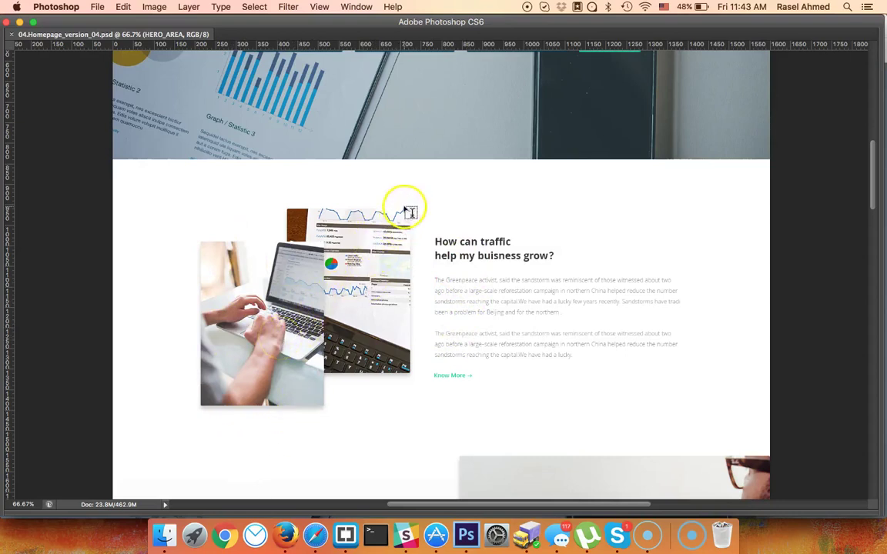
pyautogui.press('super+Tab')
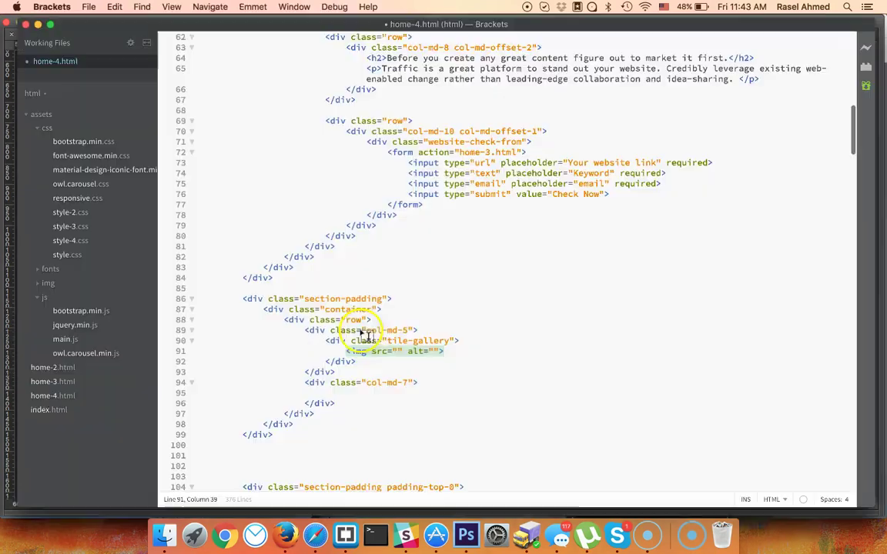
pyautogui.click(449, 341)
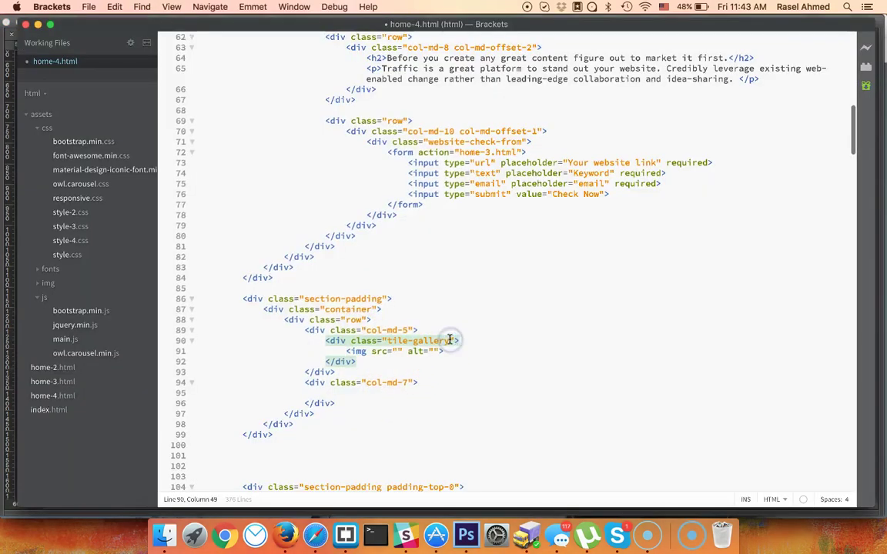
pyautogui.write('text-right')
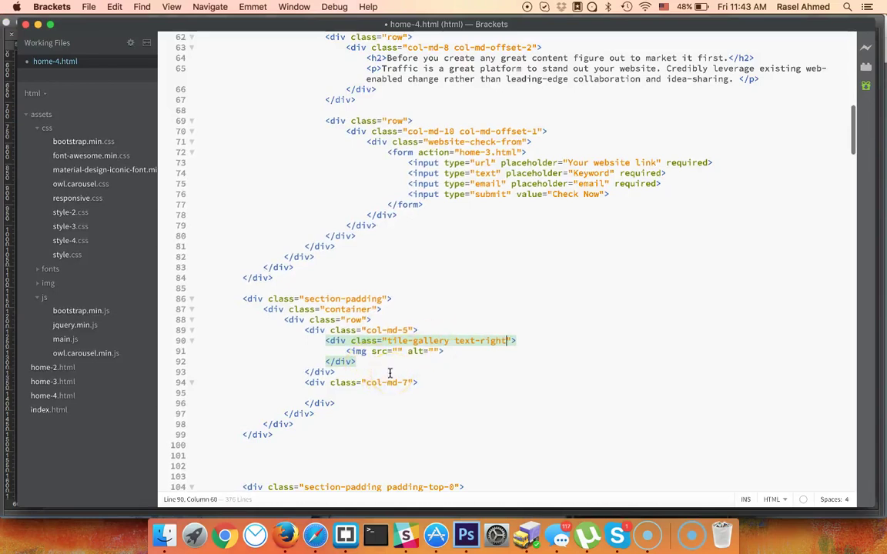
# Step: Switch to Photoshop and copy the heading text "How can traffic help my buisness grow?" from the mockup
pyautogui.press('super+Tab')
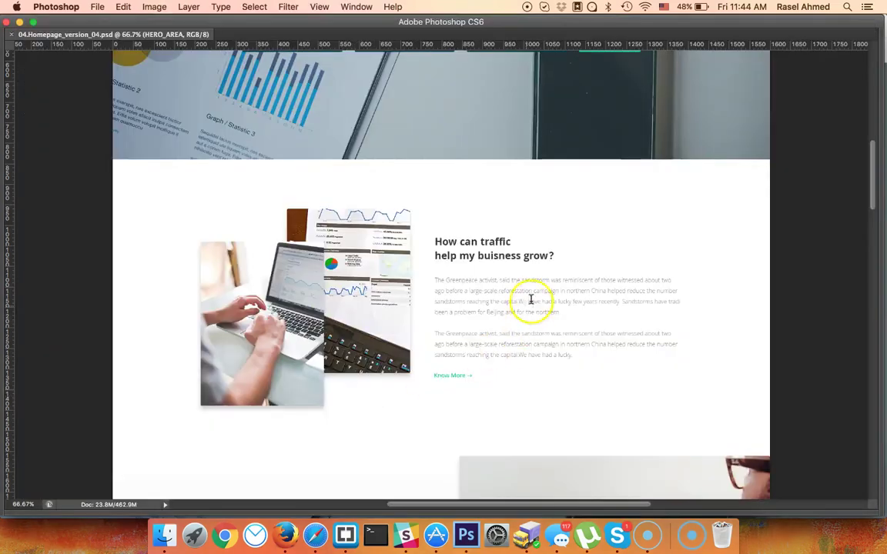
pyautogui.click(473, 242)
pyautogui.click(533, 222)
pyautogui.press('super+a')
pyautogui.press('super+c')
pyautogui.press('Escape')
pyautogui.press('Tab')
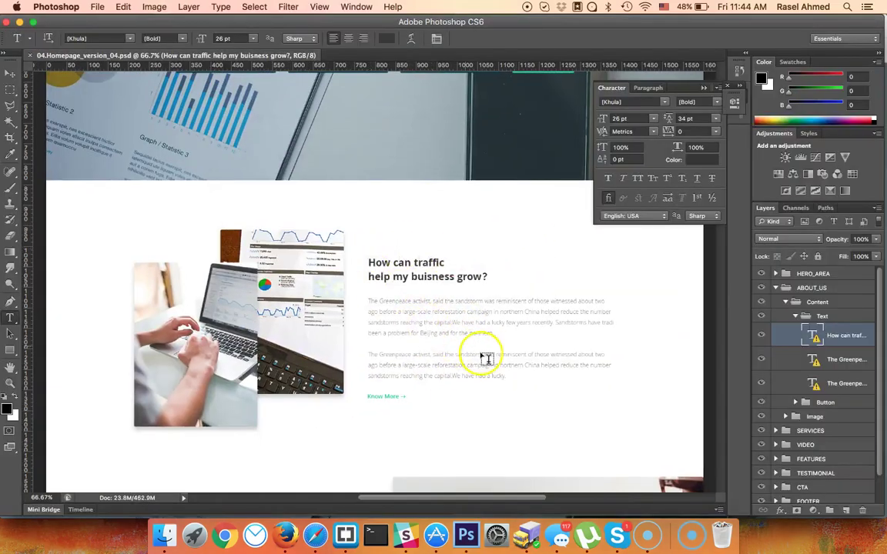
# Step: Check the heading's position in the Photoshop mockup and add a padding-top-50 div inside the col-md-7 column in Brackets
pyautogui.press('super+Tab')
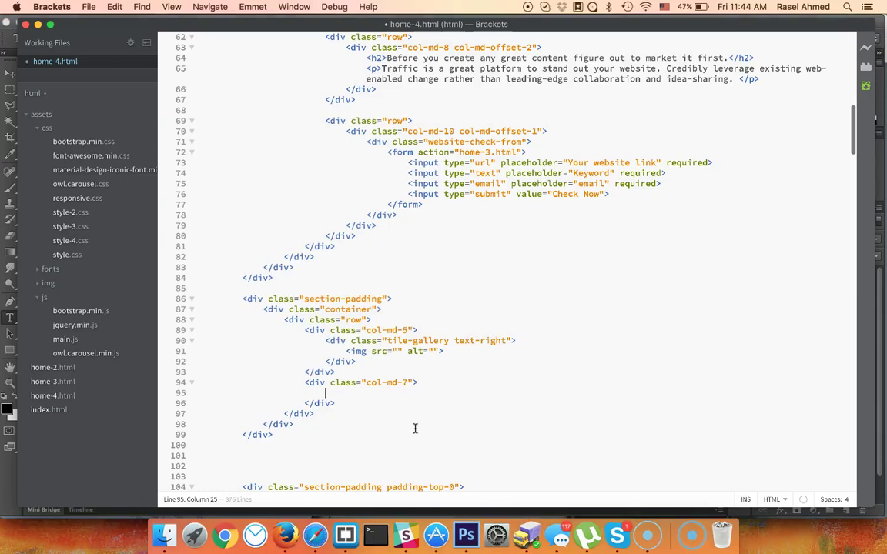
pyautogui.press('super+Tab')
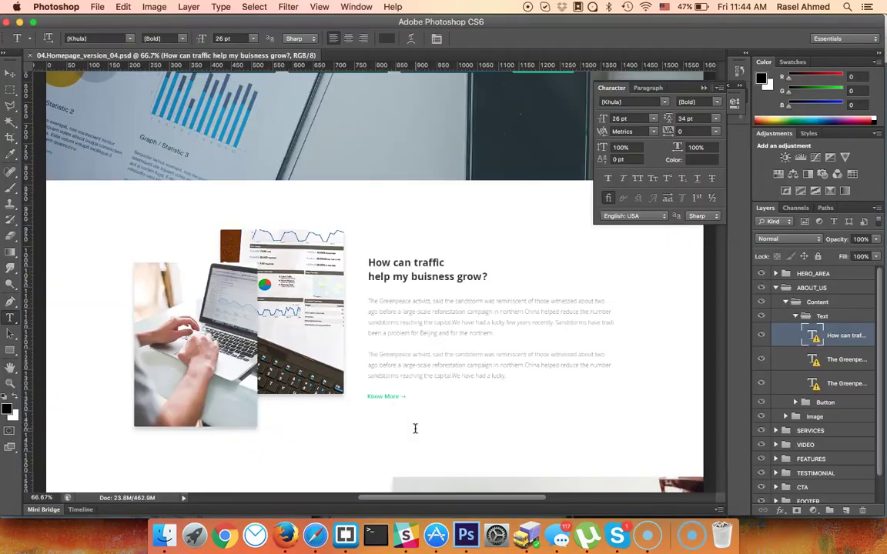
pyautogui.click(378, 264)
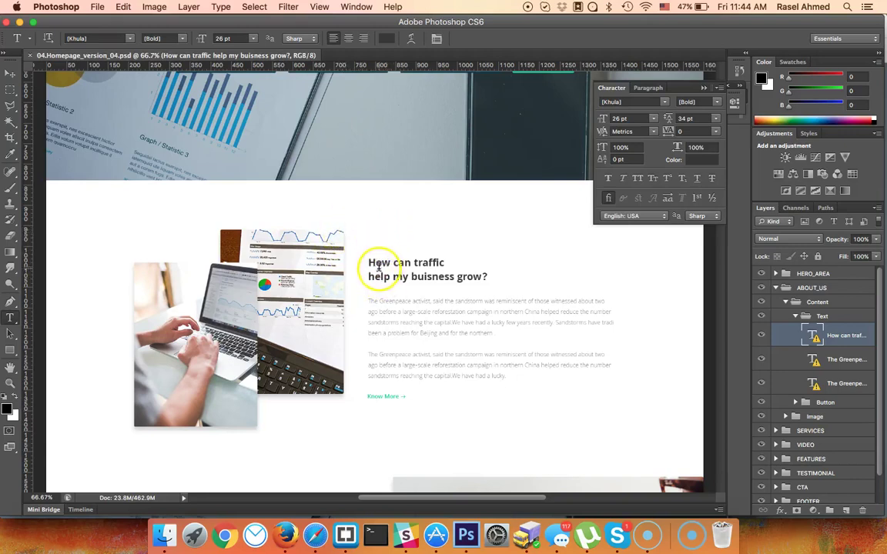
pyautogui.press('super+Tab')
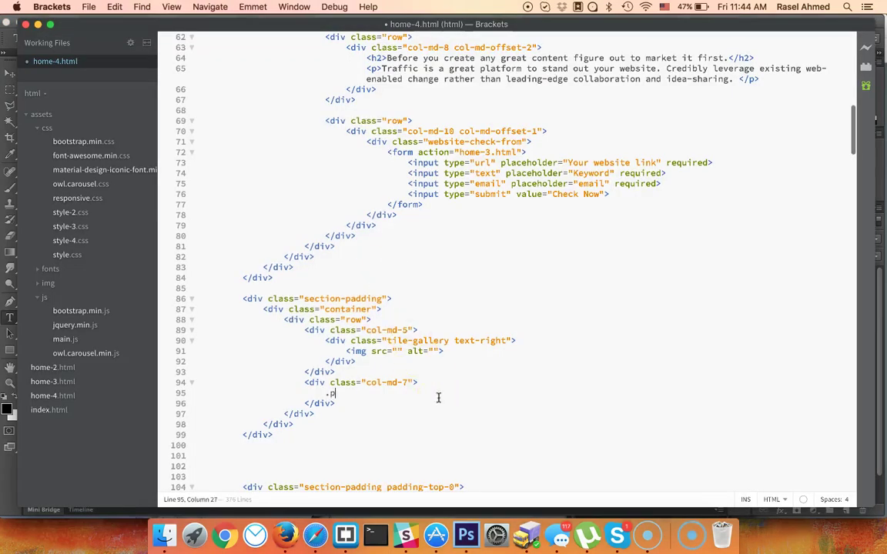
pyautogui.write('50')
pyautogui.press('Tab')
pyautogui.press('Return')
# Step: Add an h3 with the copied heading text on one line and a <br/> after "How can traffic"
pyautogui.write('h3></h3>')
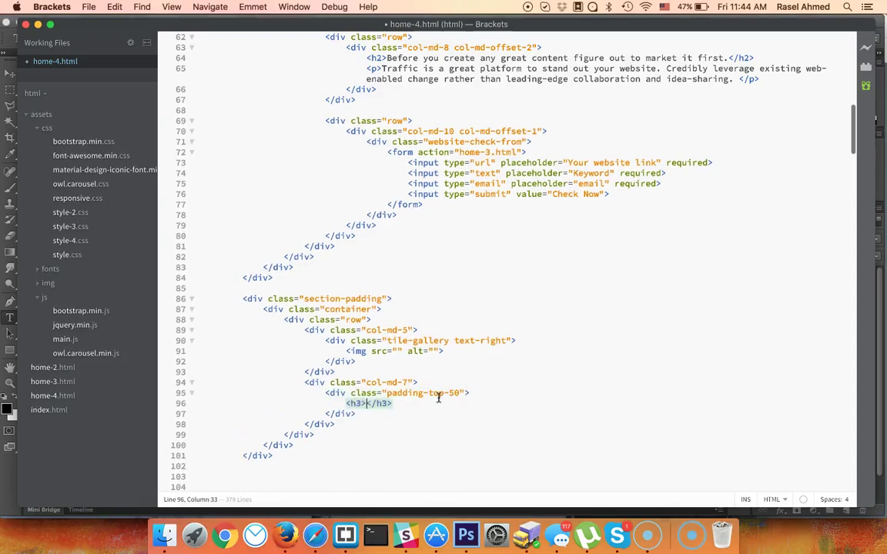
pyautogui.press('super+v')
pyautogui.press('super+Left')
pyautogui.press('BackSpace')
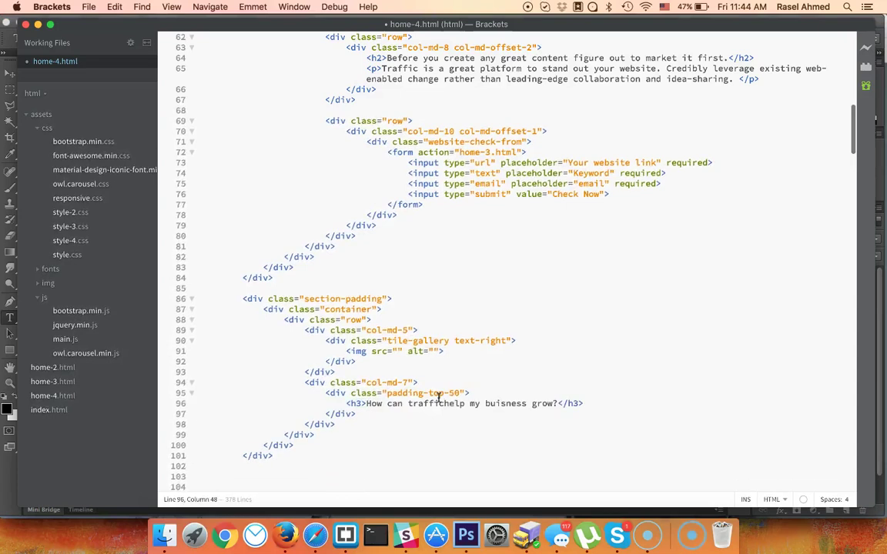
pyautogui.write('<br/>')
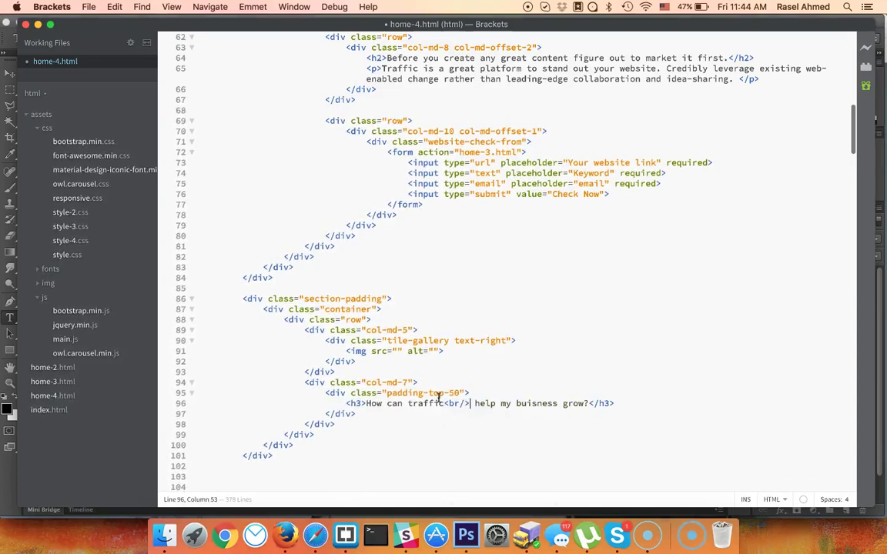
# Step: Switch to Photoshop and copy the first description paragraph beneath the heading, leaving the text layer unedited
pyautogui.press('super+Tab')
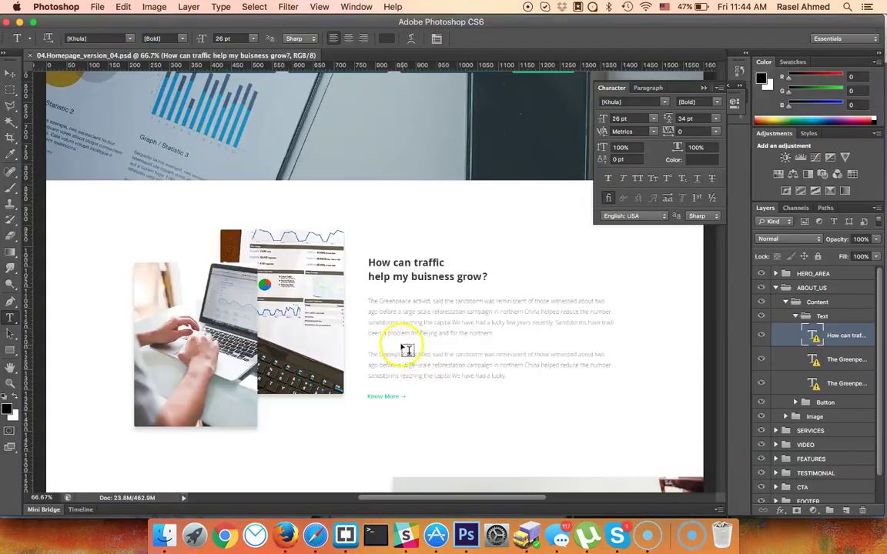
pyautogui.click(394, 333)
pyautogui.hotkey('ctrl', 'c')
pyautogui.click(537, 217)
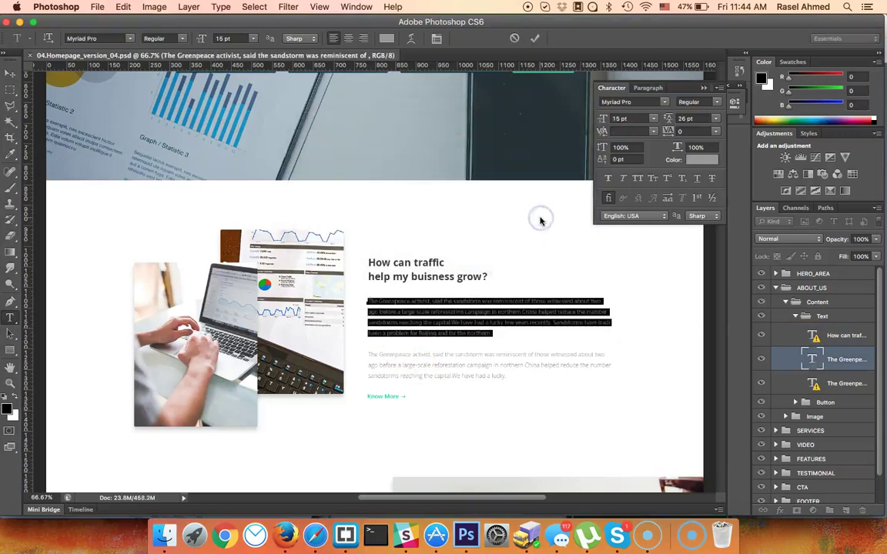
pyautogui.press('Escape')
# Step: Back in Brackets, paste the copied text into a paragraph below the h3 and remove its line breaks
pyautogui.press('super+Tab')
pyautogui.write('<p>')
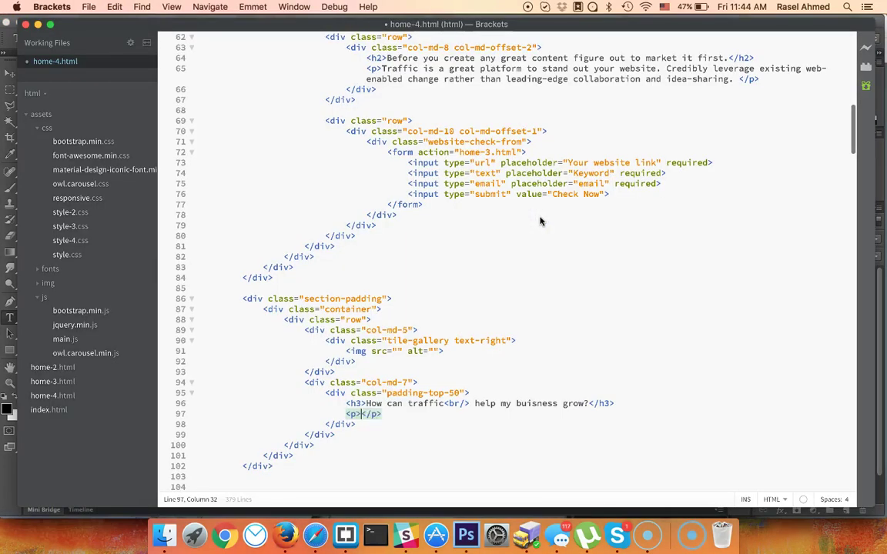
pyautogui.hotkey('ctrl', 'v')
pyautogui.press('Home')
pyautogui.press('BackSpace')
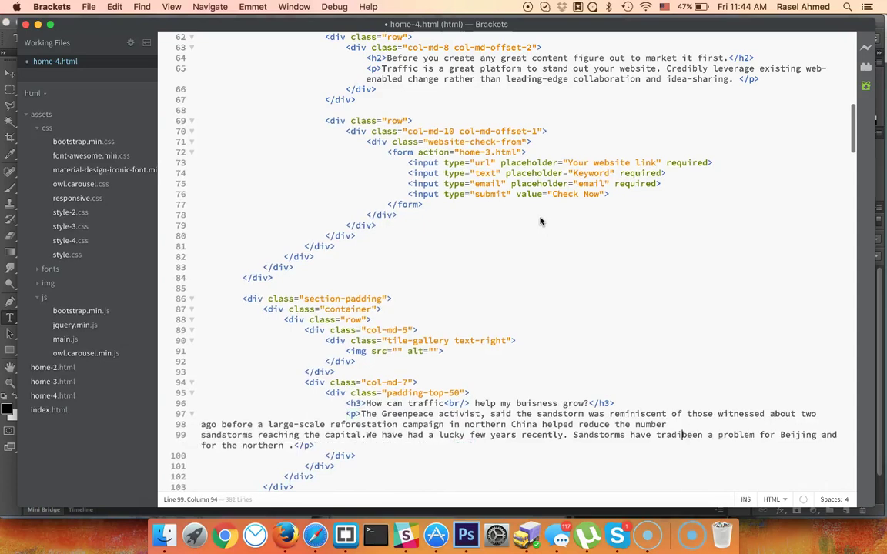
pyautogui.press('Home')
pyautogui.press('BackSpace')
pyautogui.press('Home')
pyautogui.press('BackSpace')
pyautogui.press('End')
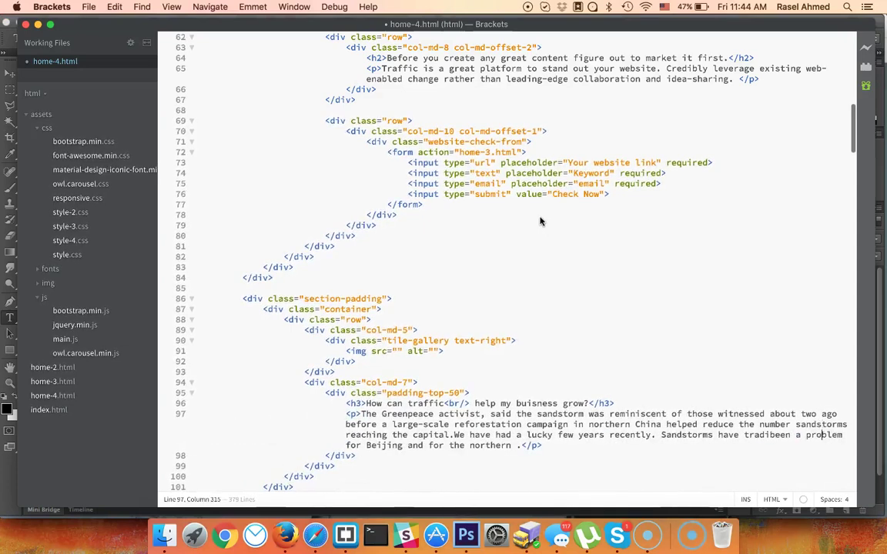
# Step: Check the second paragraph in the Photoshop mockup and add a lorem ipsum paragraph below the first one in Brackets
pyautogui.press('Return')
pyautogui.press('super+Tab')
pyautogui.click(440, 337)
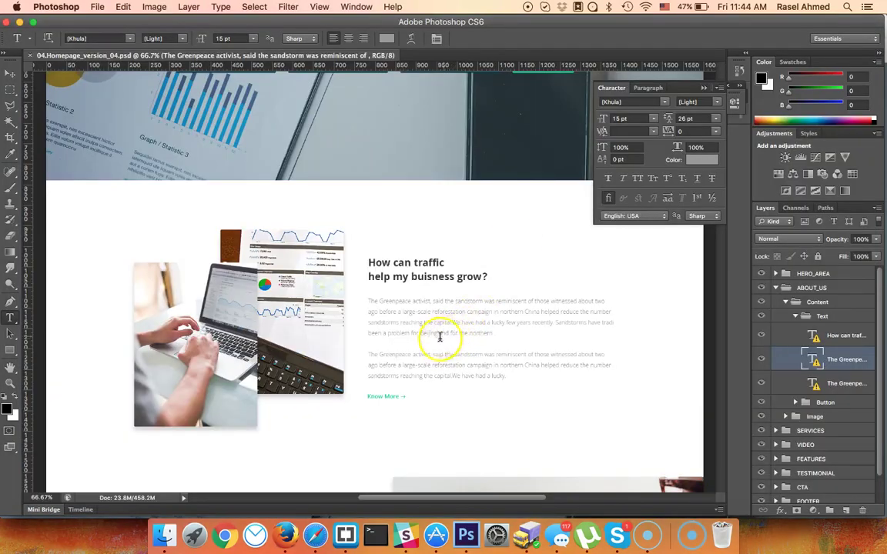
pyautogui.press('super+Tab')
pyautogui.write('<p>')
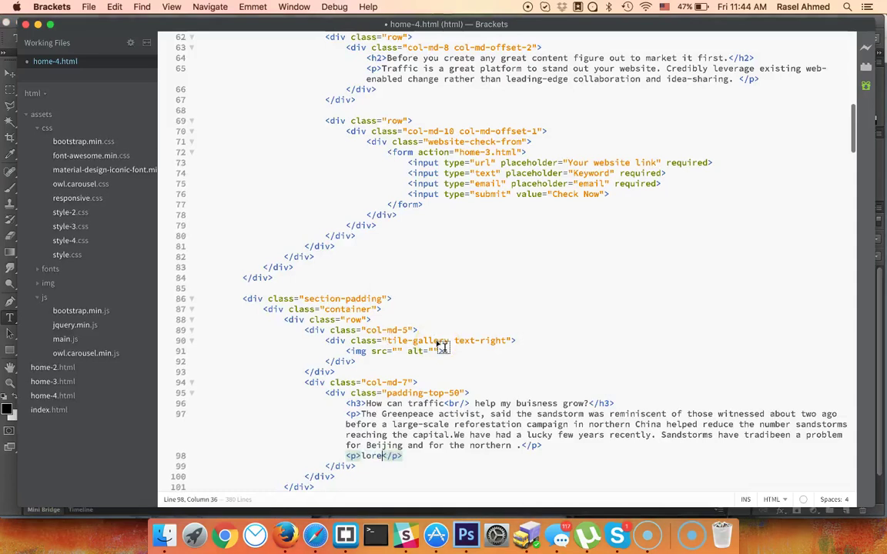
pyautogui.write('lorem')
pyautogui.press('Tab')
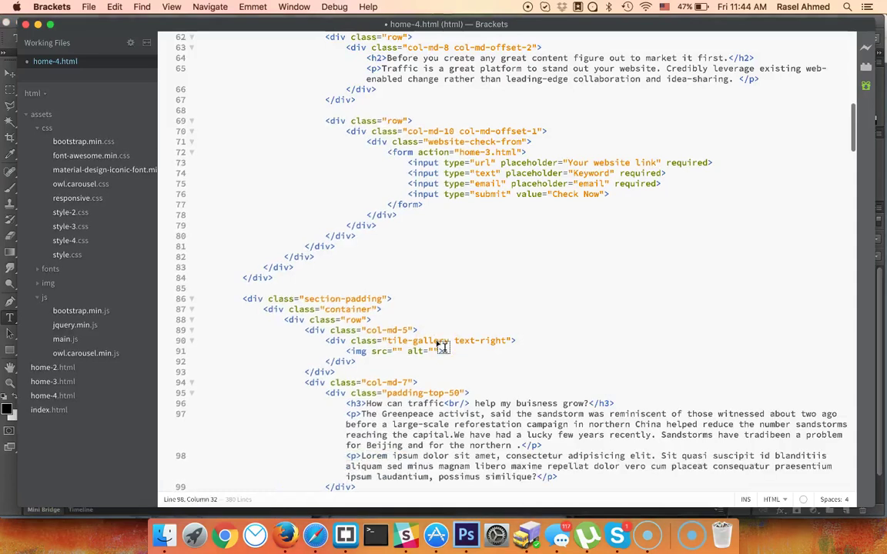
# Step: Check the link under the mockup's text in Photoshop and add an inline-btn anchor reading "Know More" below the paragraphs in Brackets
pyautogui.press('super+Tab')
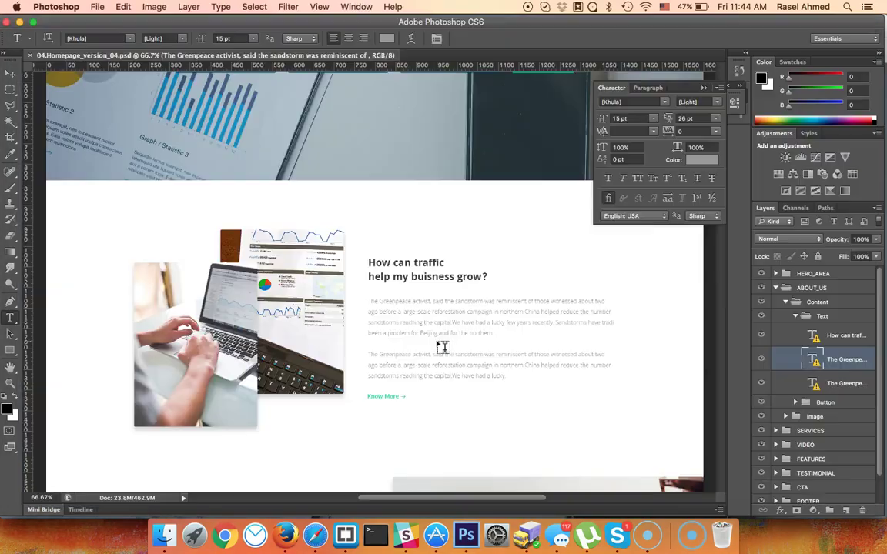
pyautogui.click(376, 396)
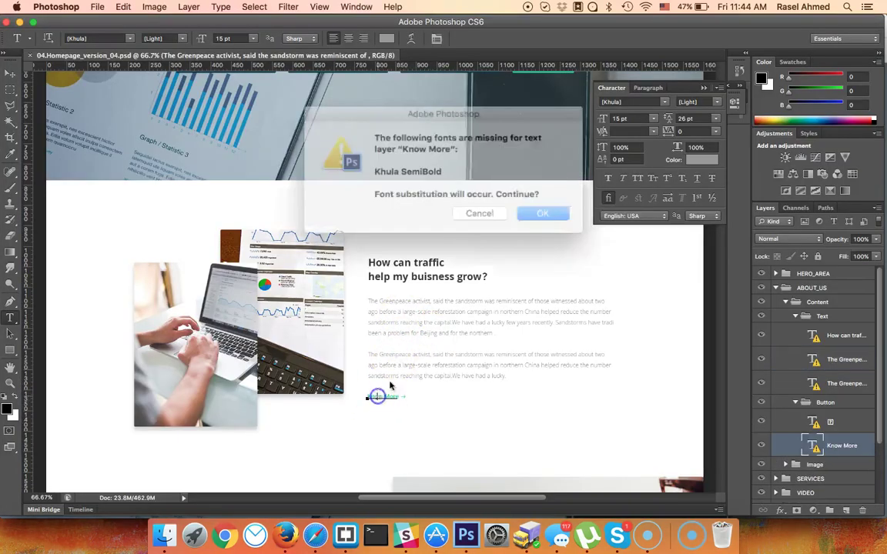
pyautogui.click(531, 211)
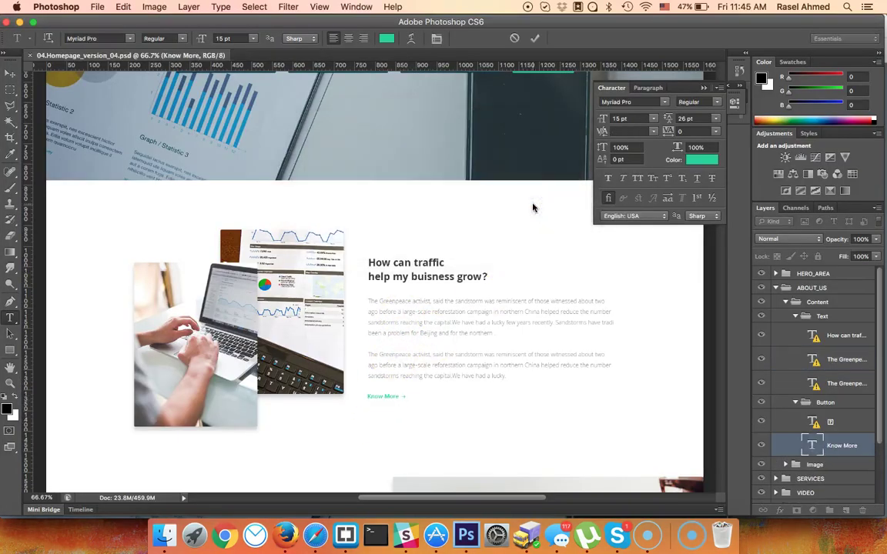
pyautogui.press('super+Tab')
pyautogui.write('a.')
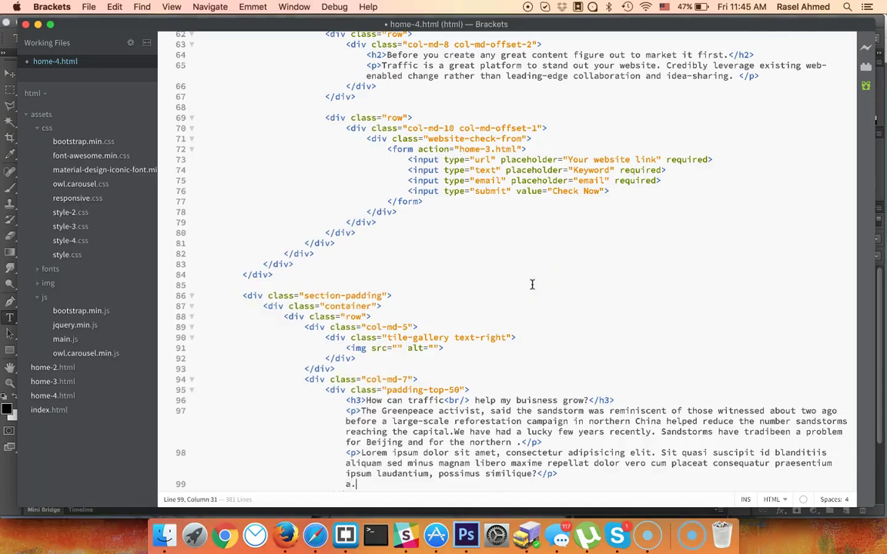
pyautogui.write('inline-btn')
pyautogui.press('Tab')
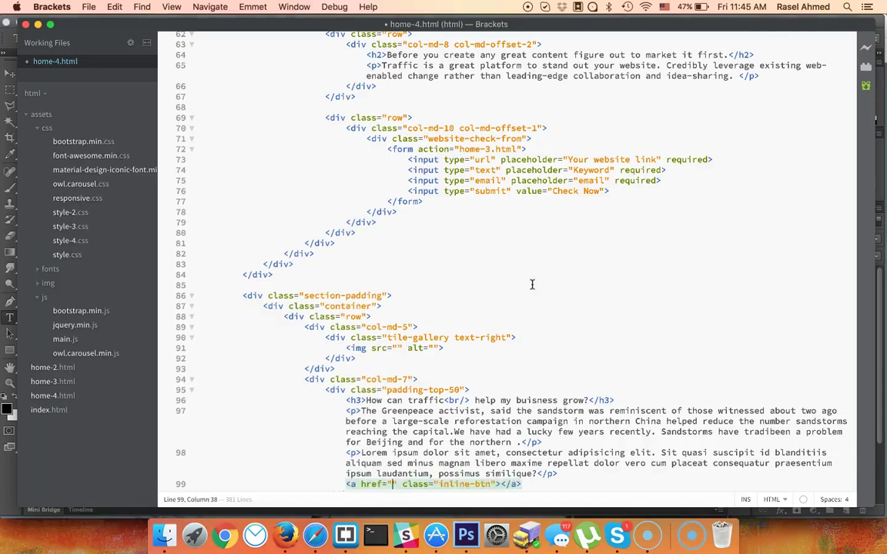
pyautogui.write('Know More')
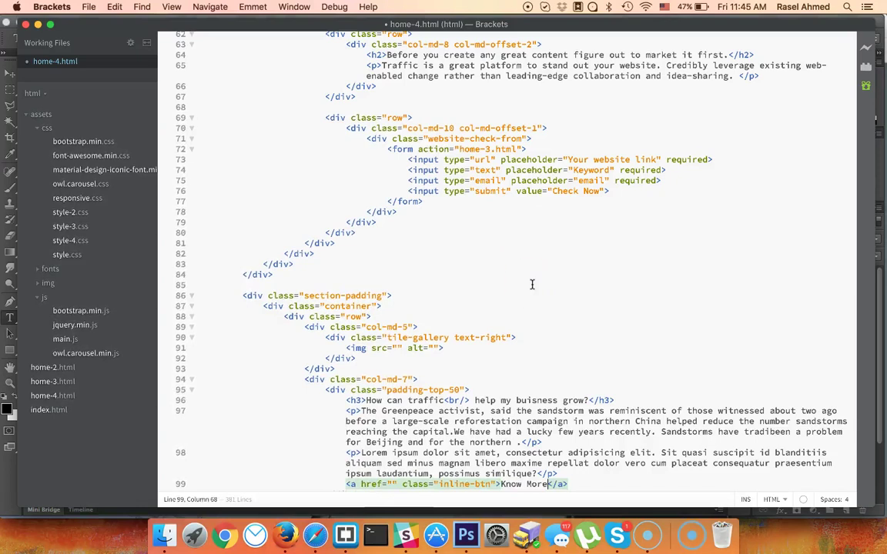
# Step: Copy the zmdi-arrow-right icon markup from the See Case Study link in home-2.html and paste it after "Know More" in home-4.html
pyautogui.click(52, 370)
pyautogui.scroll(-10, 399, 321)
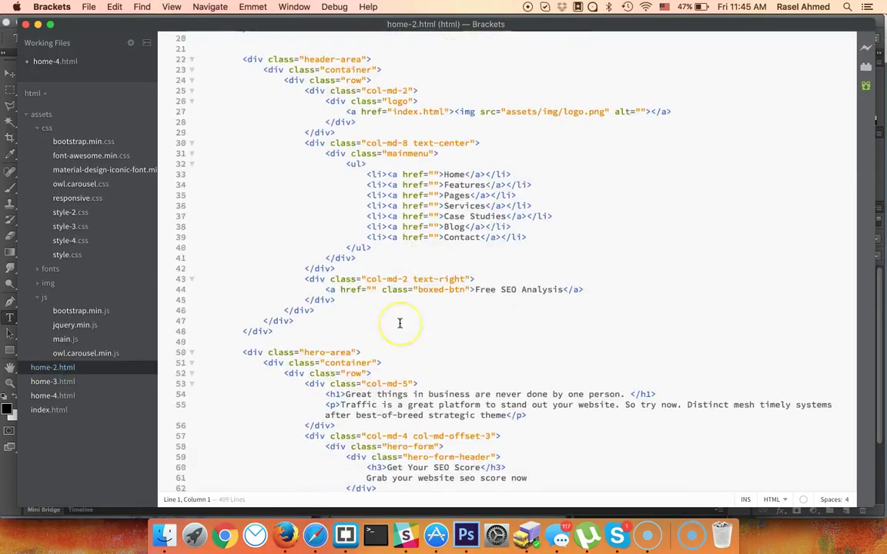
pyautogui.scroll(-15, 400, 323)
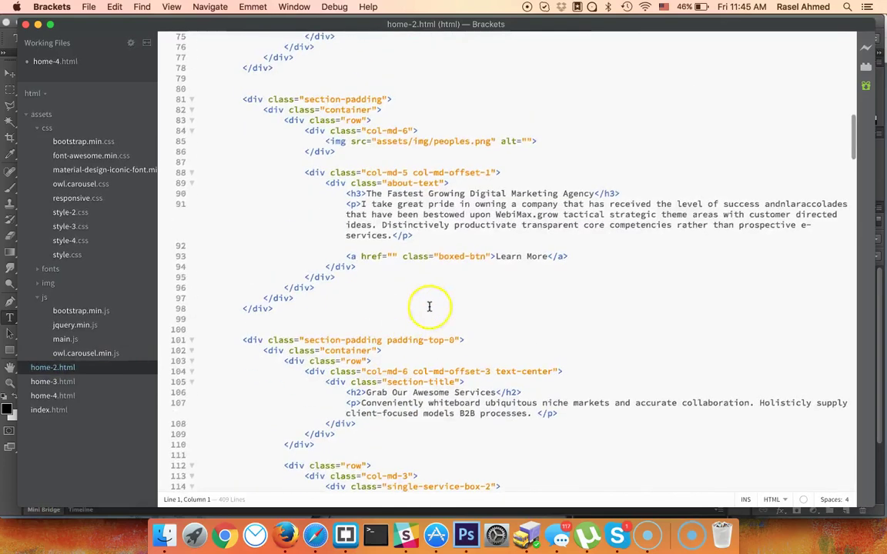
pyautogui.scroll(-20, 429, 307)
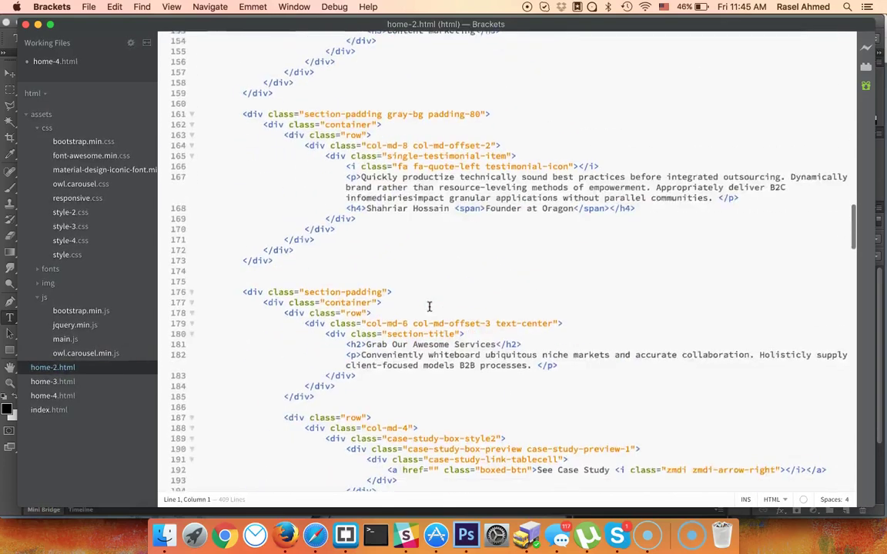
pyautogui.moveTo(614, 232); pyautogui.dragTo(747, 233)
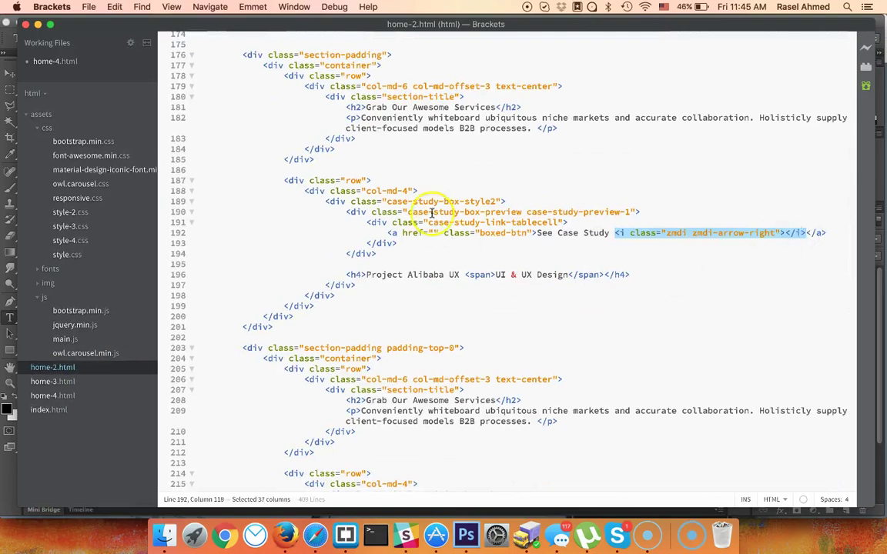
pyautogui.click(52, 61)
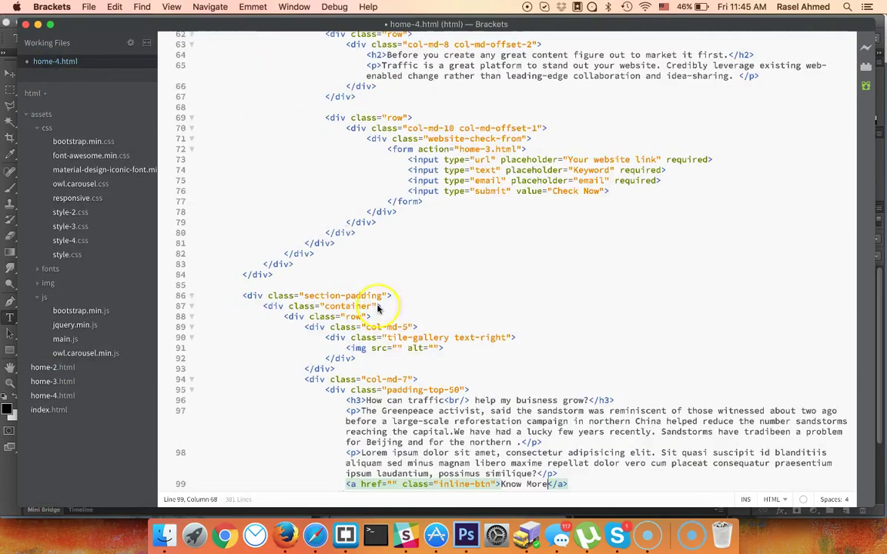
pyautogui.write('<i class="zmdi zmdi-arrow-right"></i>')
pyautogui.scroll(-5, 461, 452)
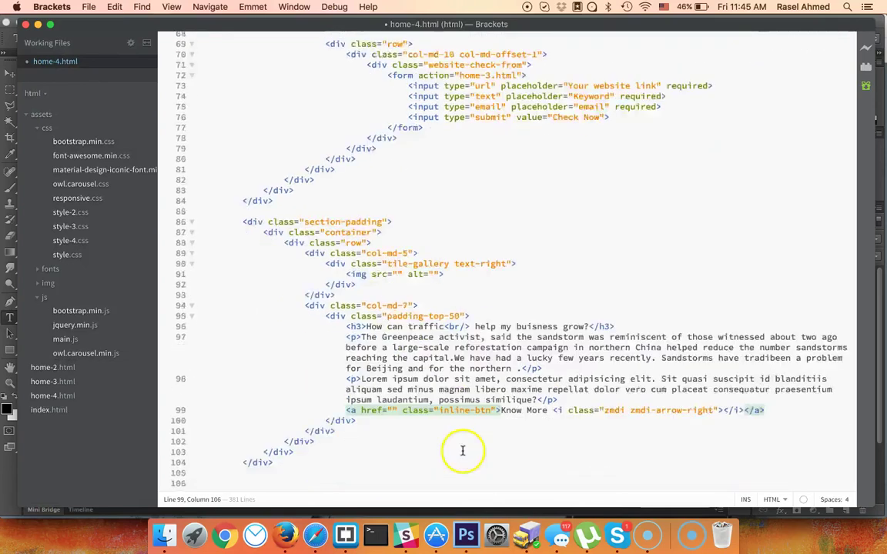
# Step: Check the services section in the Photoshop mockup, then duplicate the whole about section-padding block directly below itself in Brackets
pyautogui.click(463, 543)
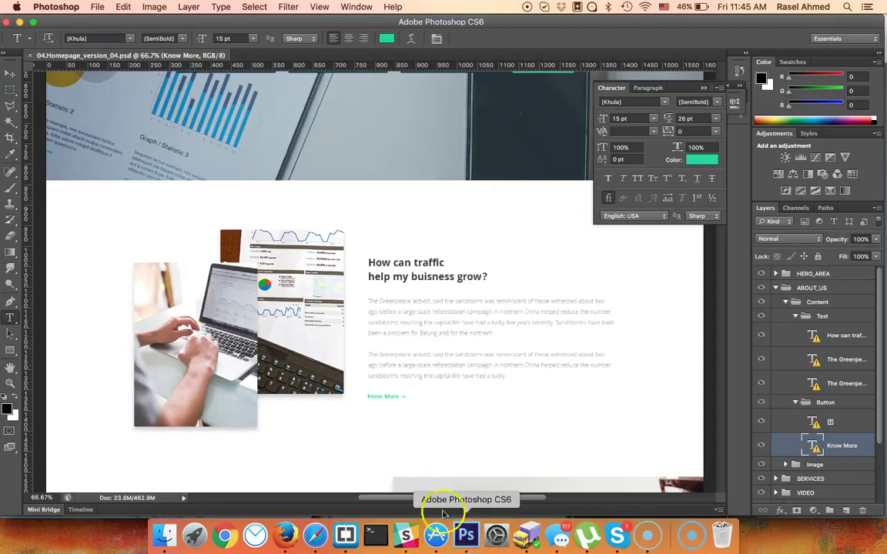
pyautogui.scroll(-5, 403, 350)
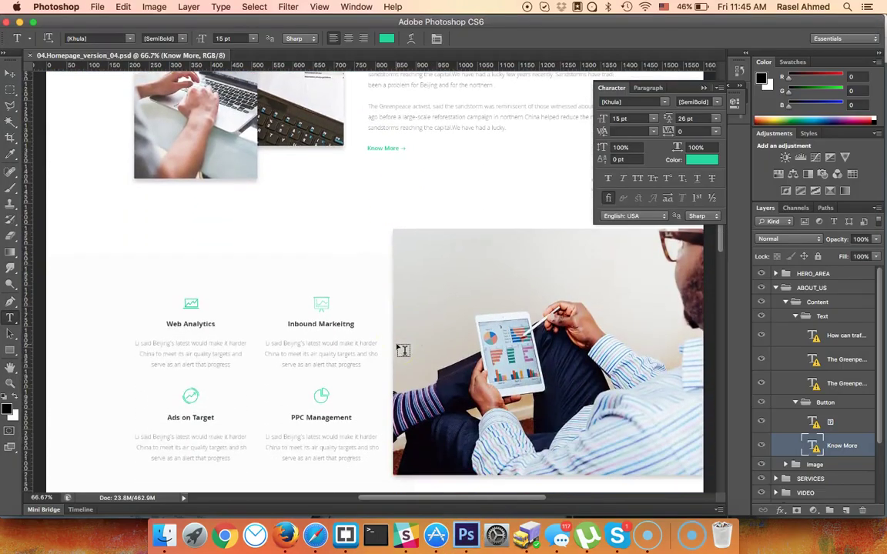
pyautogui.scroll(-2, 403, 350)
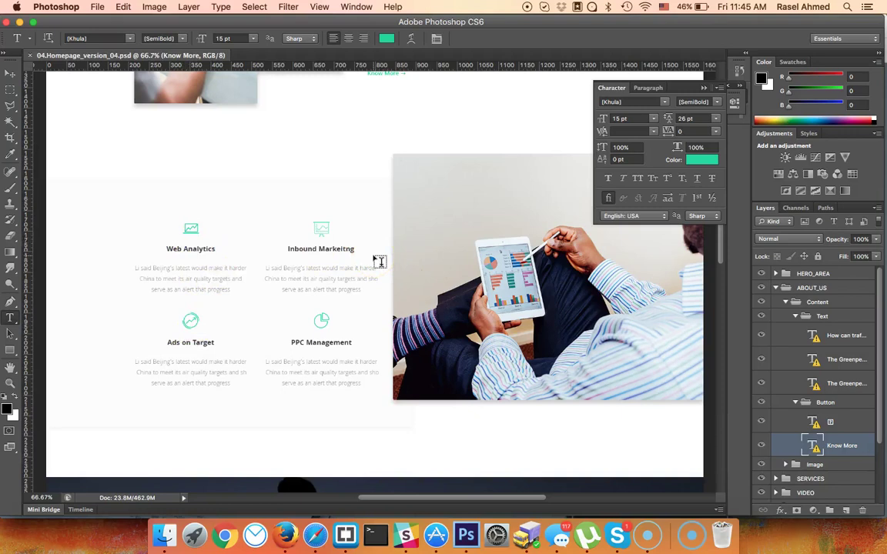
pyautogui.click(318, 231)
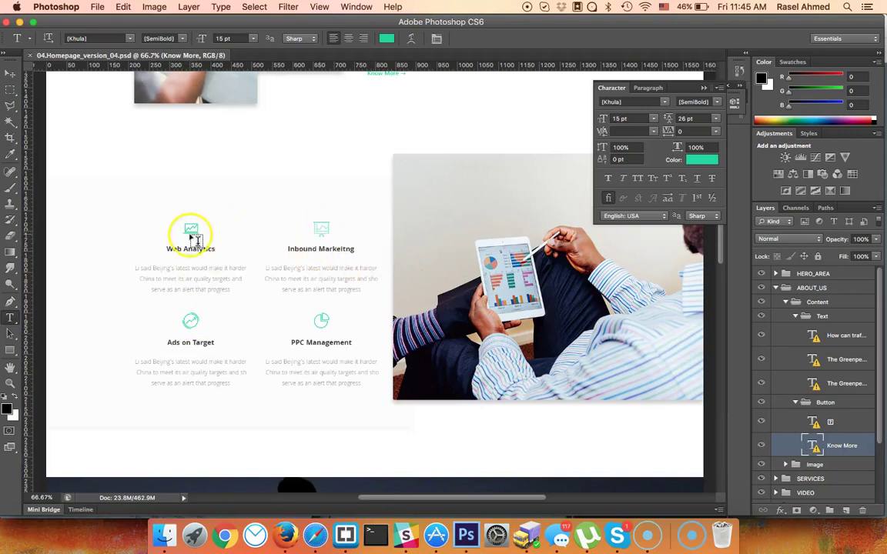
pyautogui.press('super+Tab')
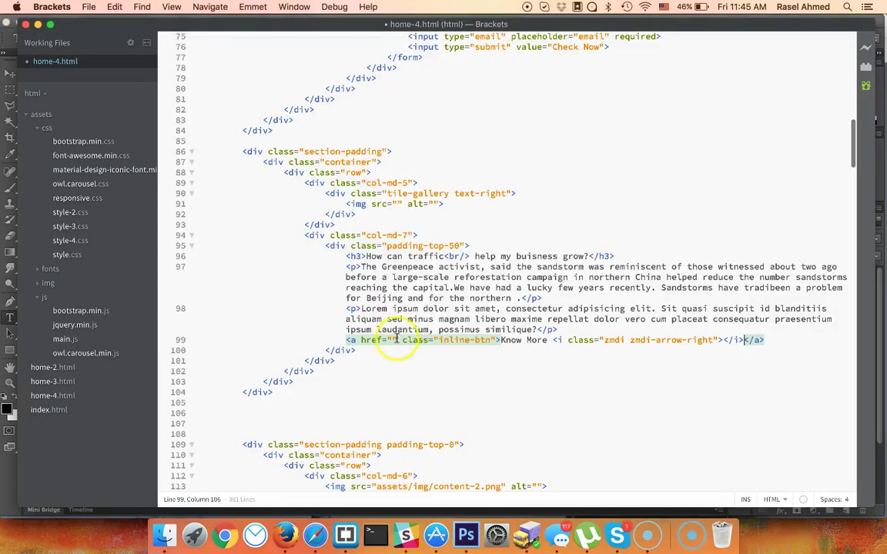
pyautogui.click(314, 235)
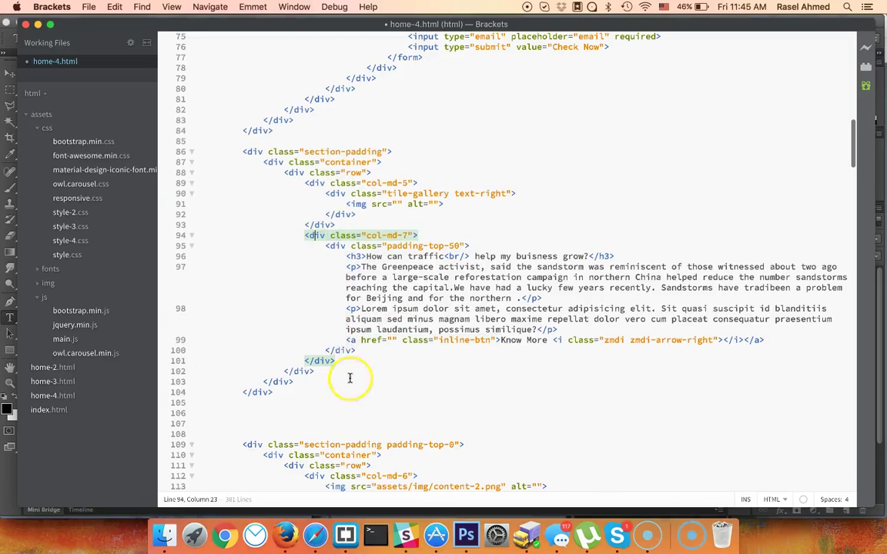
pyautogui.moveTo(283, 395); pyautogui.dragTo(319, 135)
pyautogui.press('super+d')
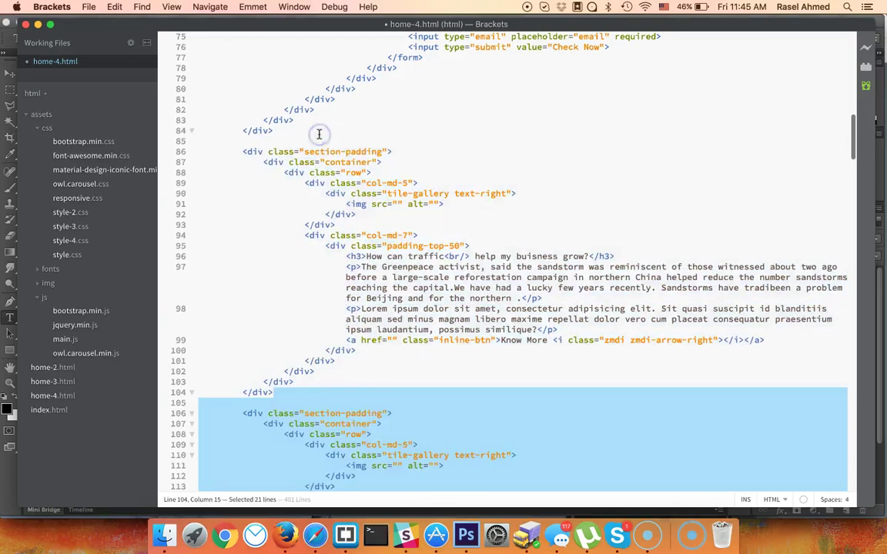
# Step: Compare with the Photoshop mockup and add the class "serivce-section" to the duplicated section-padding div in Brackets
pyautogui.scroll(-5, 340, 223)
pyautogui.click(383, 264)
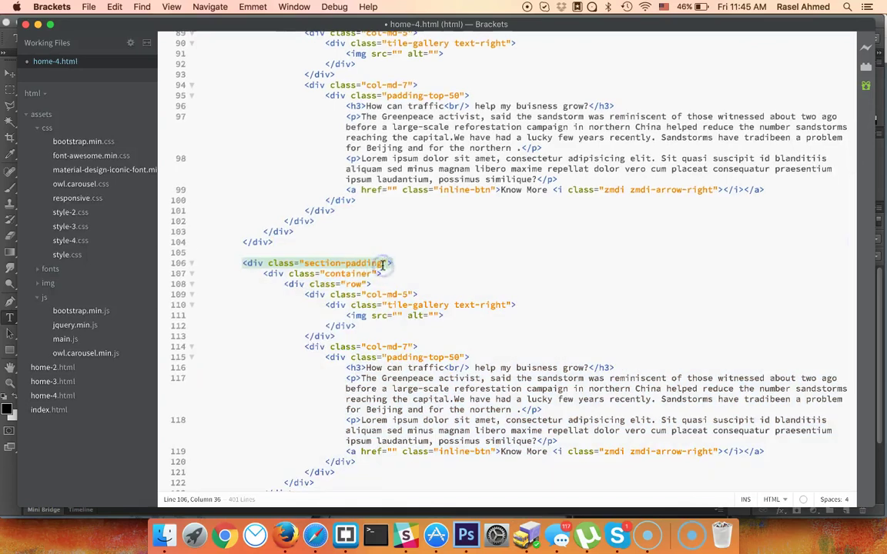
pyautogui.press('super+Tab')
pyautogui.scroll(2, 435, 324)
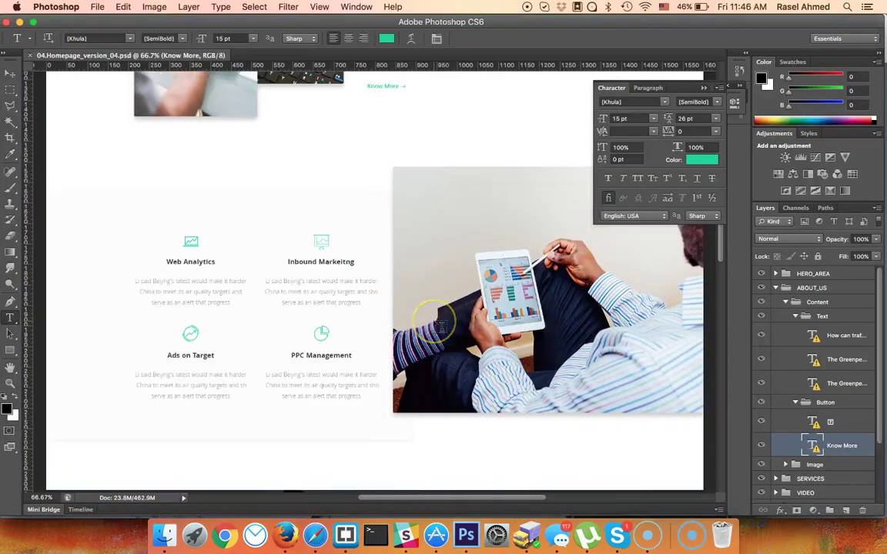
pyautogui.press('super+Tab')
pyautogui.write('se')
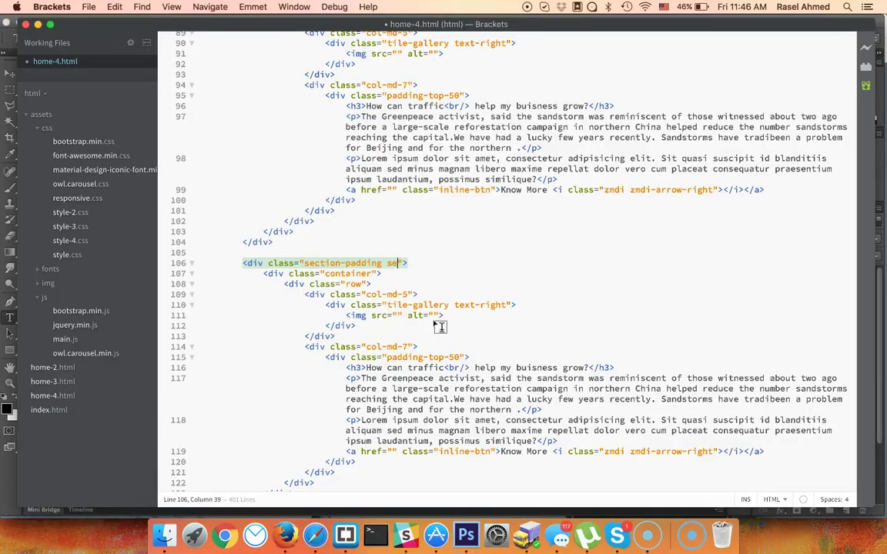
pyautogui.write('rivce-section')
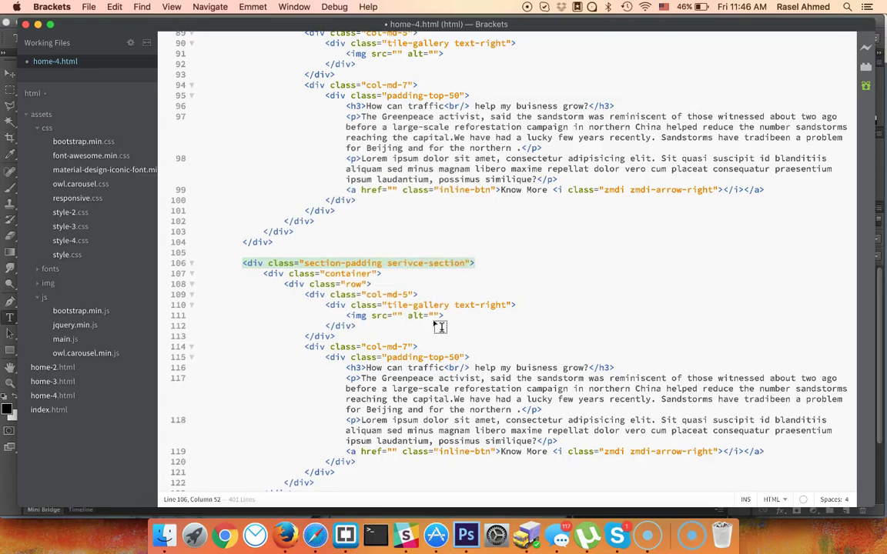
# Step: After checking the mockup's services layout, change the duplicated section's first column to col-md-6 and delete its gallery content and the col-md-7 column
pyautogui.scroll(-3, 385, 431)
pyautogui.press('super+Tab')
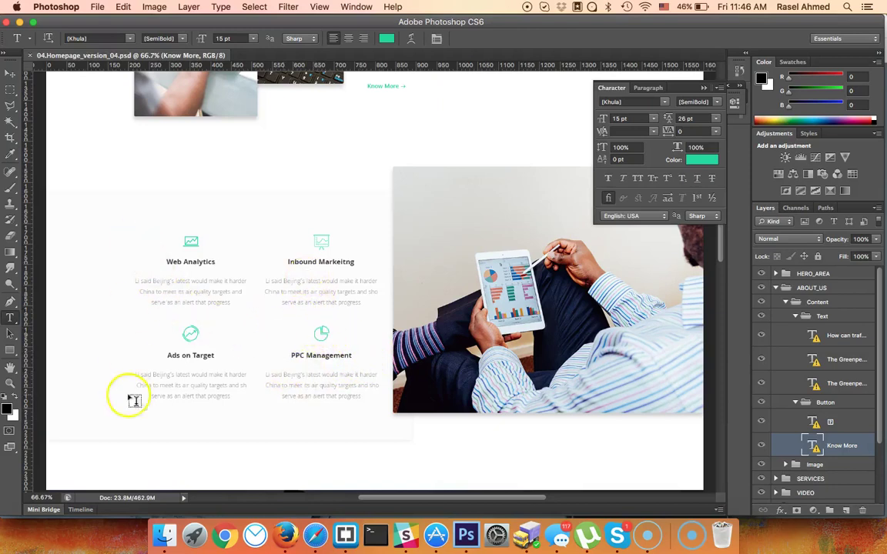
pyautogui.press('super+Tab')
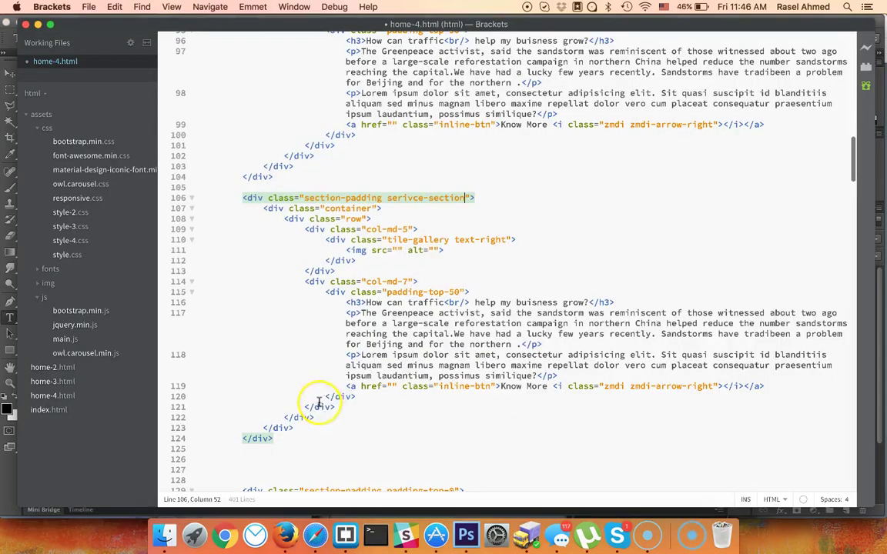
pyautogui.doubleClick(406, 228)
pyautogui.write('6')
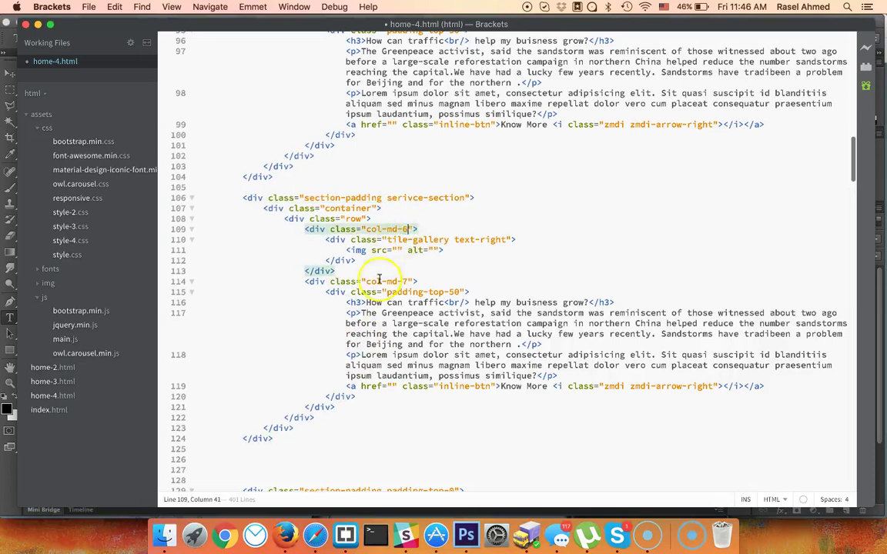
pyautogui.moveTo(337, 407); pyautogui.dragTo(372, 261)
pyautogui.press('BackSpace')
pyautogui.press('BackSpace')
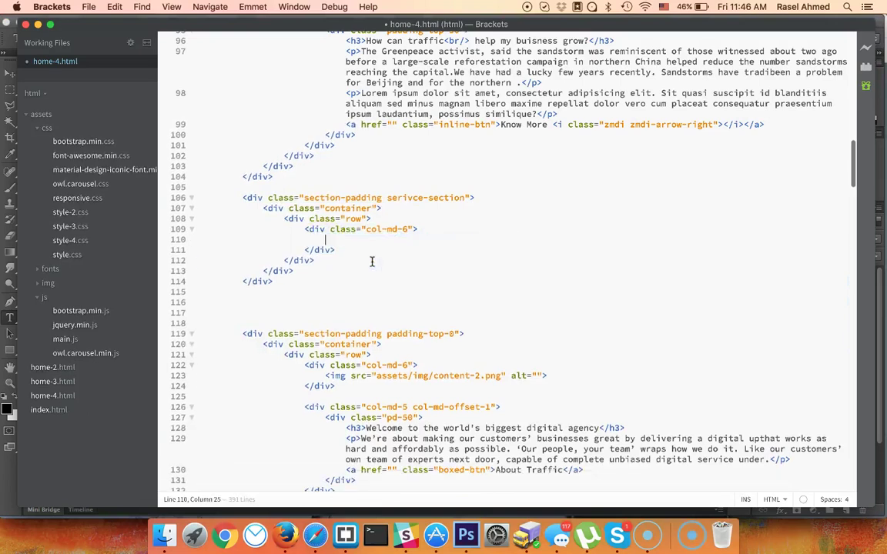
# Step: Check the service boxes in the Photoshop mockup and nest a row div containing a col-md-6 div inside the empty column in Brackets
pyautogui.press('super+Tab')
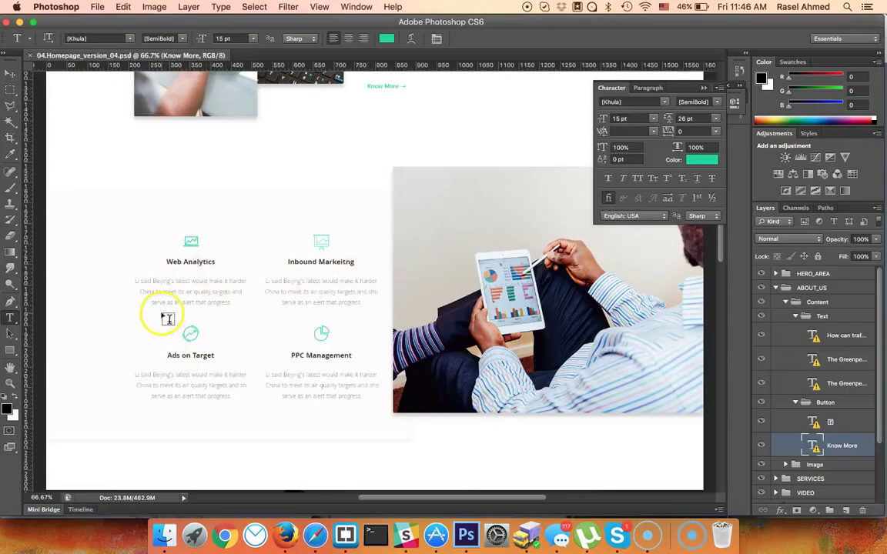
pyautogui.press('super+Tab')
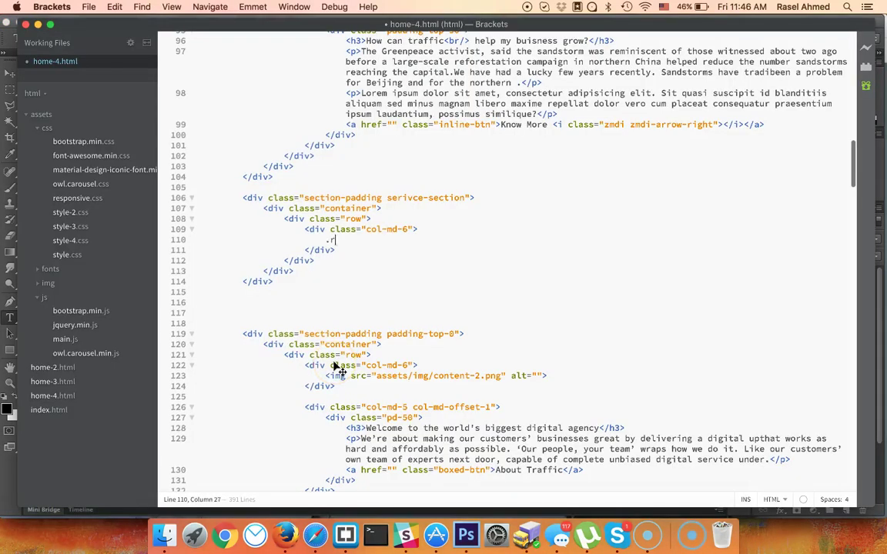
pyautogui.press('Tab')
pyautogui.write('.')
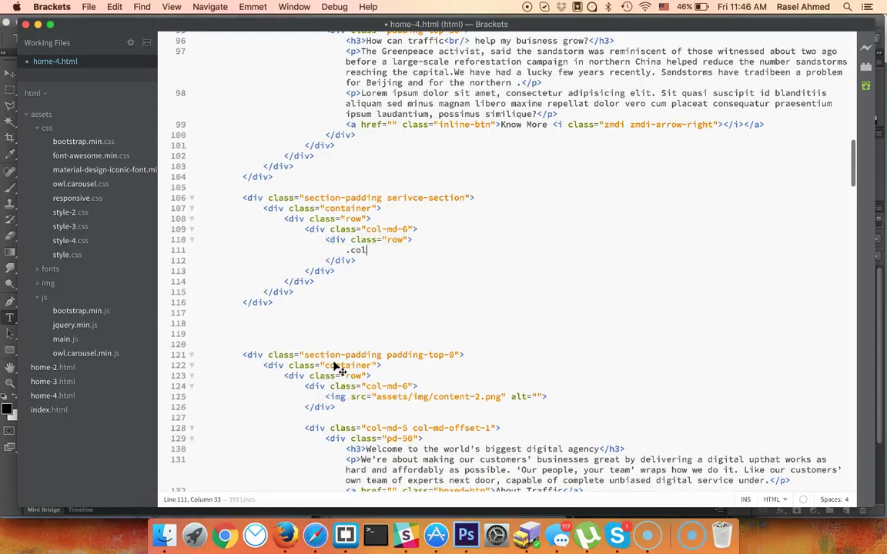
pyautogui.write('col-md-6')
pyautogui.press('Tab')
# Step: Review the service box arrangement in the Photoshop mockup and add a service-box-2 div inside the nested col-md-6 in Brackets
pyautogui.press('super+Tab')
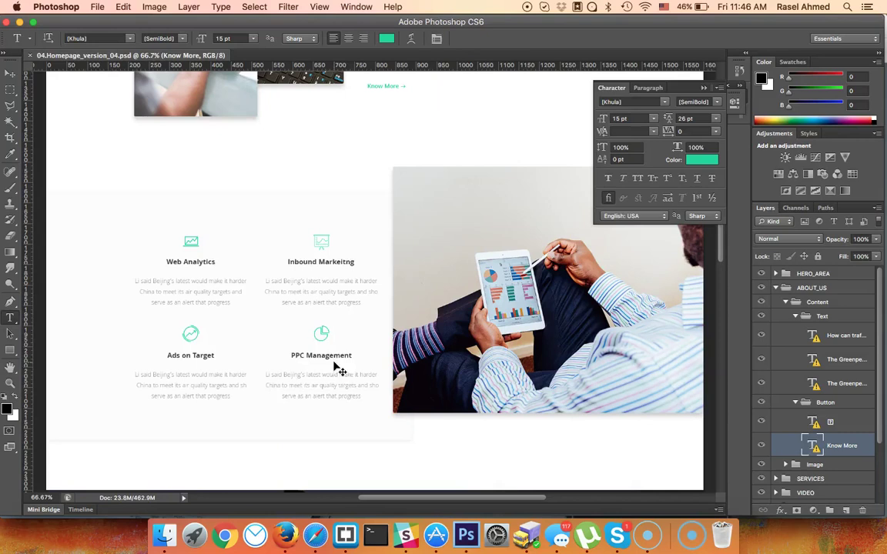
pyautogui.press('super+Tab')
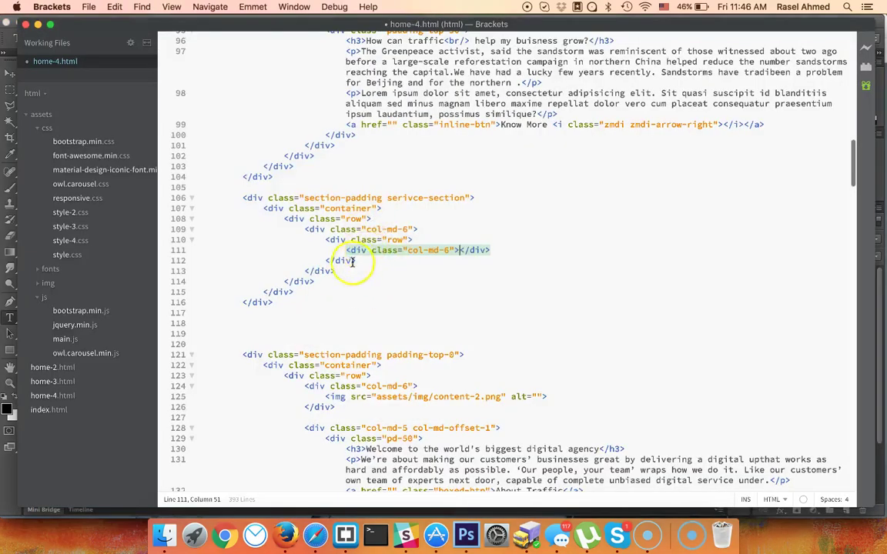
pyautogui.press('super+Tab')
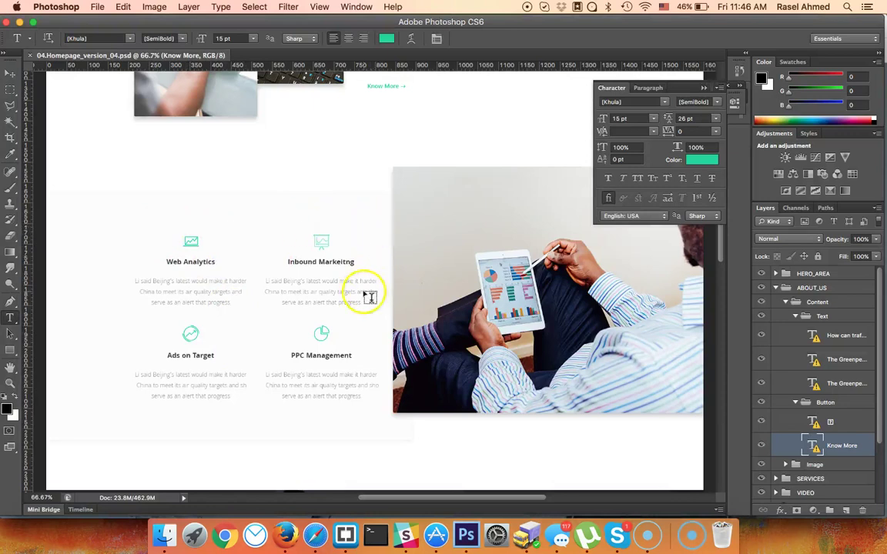
pyautogui.scroll(3, 368, 296)
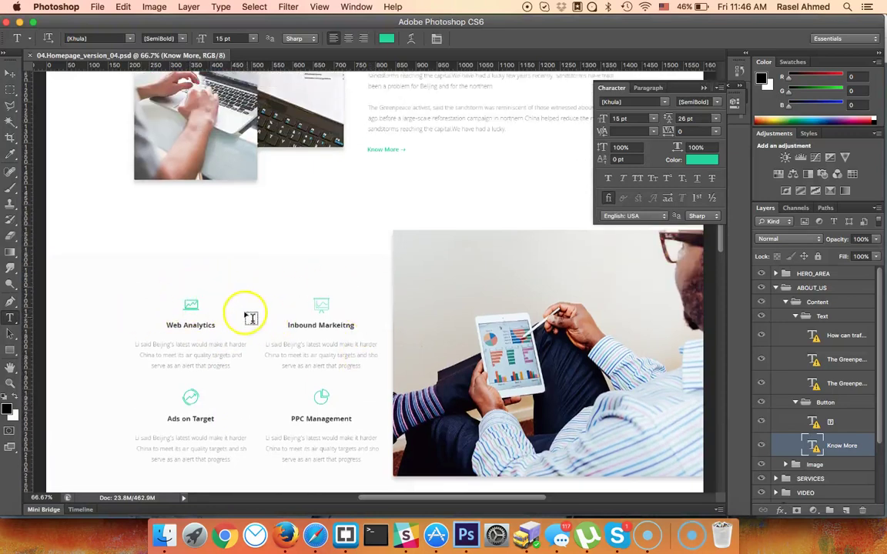
pyautogui.press('super+Tab')
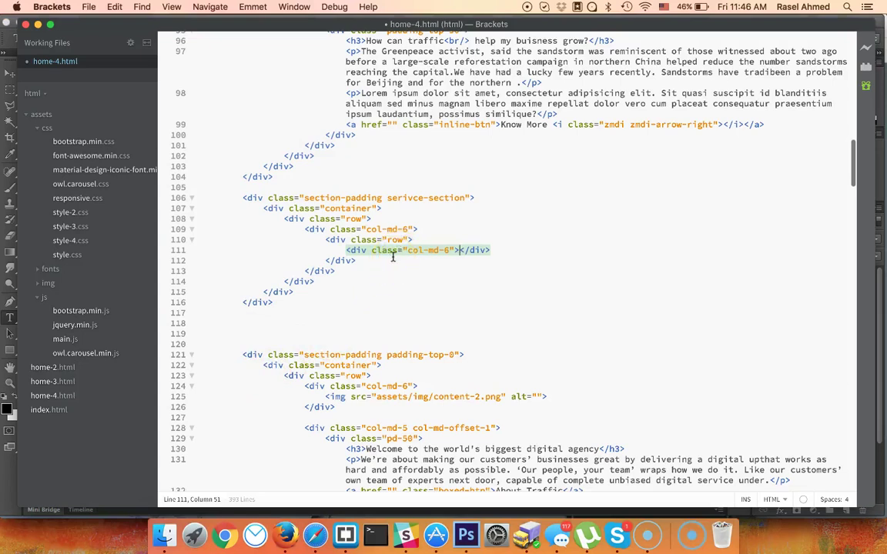
pyautogui.press('Return')
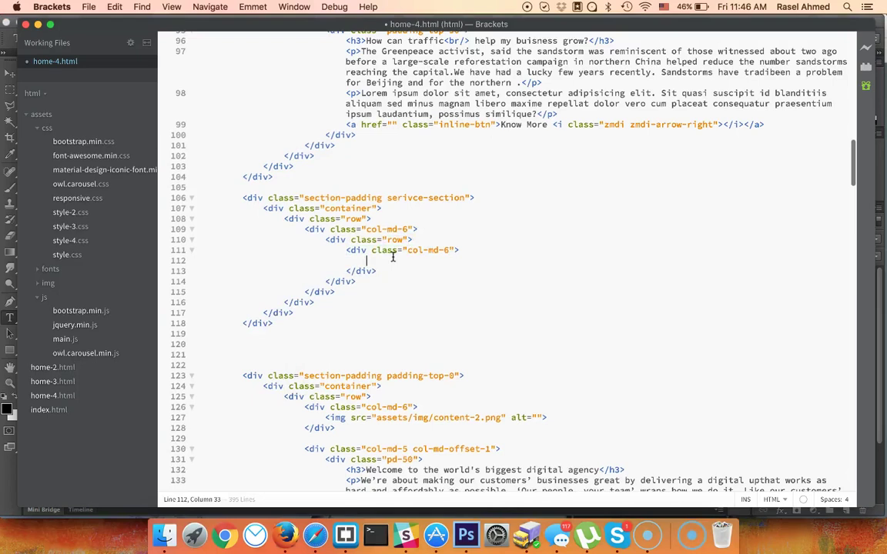
pyautogui.press('super+Tab')
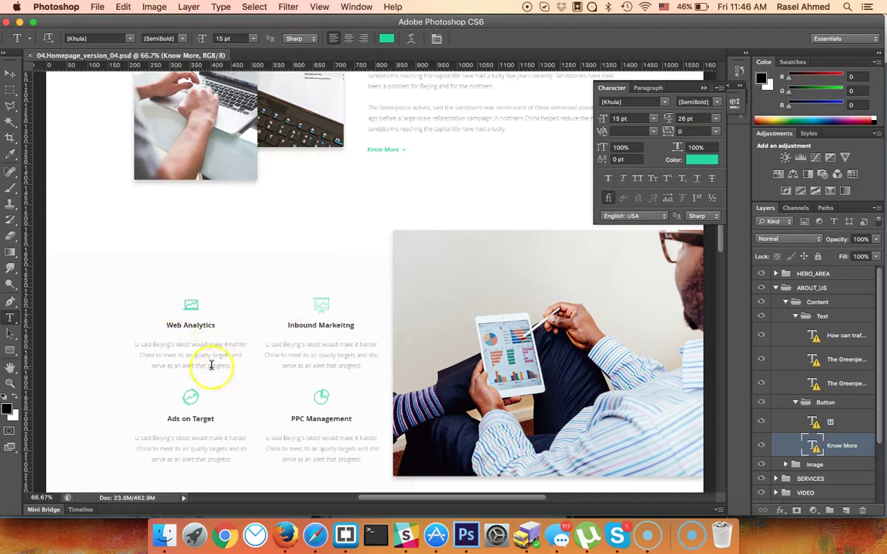
pyautogui.press('super+Tab')
pyautogui.write('.service-box-')
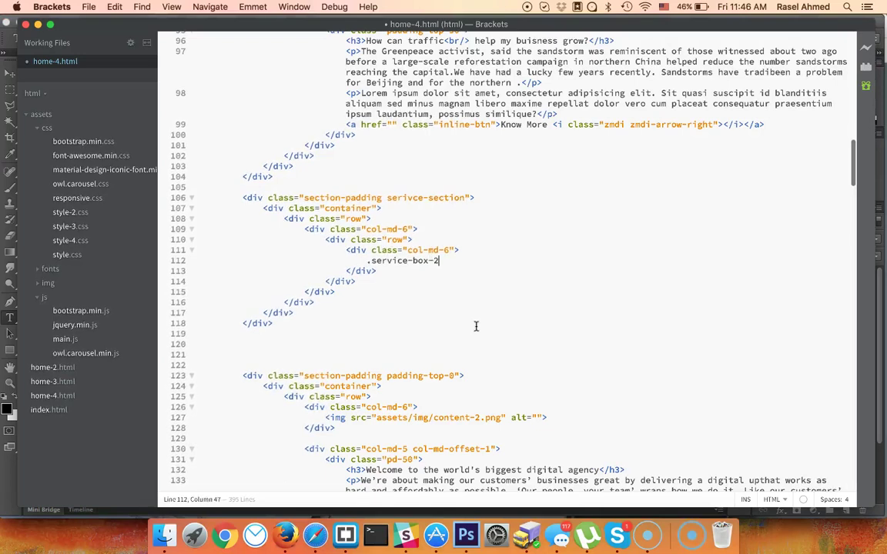
pyautogui.press('Tab')
# Step: Glance at the Photoshop mockup and add a section-icon div with an empty inner line inside the service-box-2 div in Brackets
pyautogui.press('super+Tab')
pyautogui.press('super+Tab')
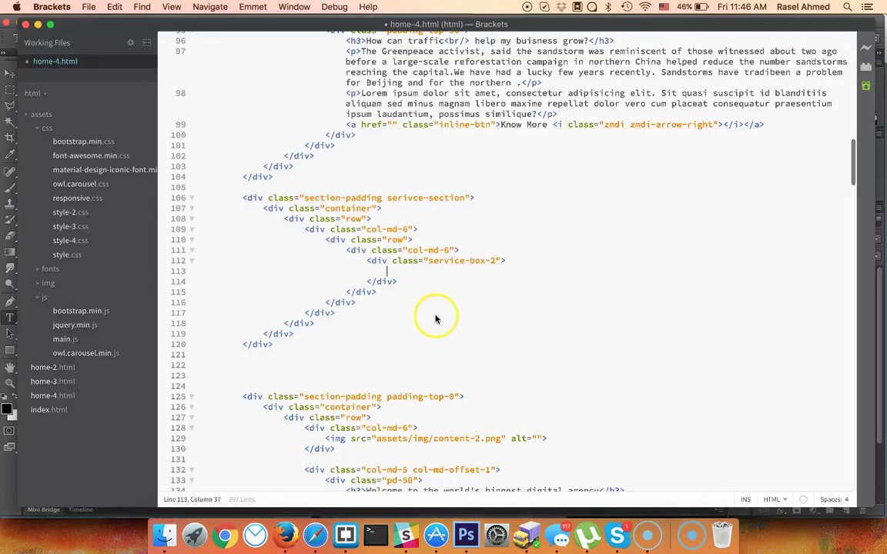
pyautogui.write('.section')
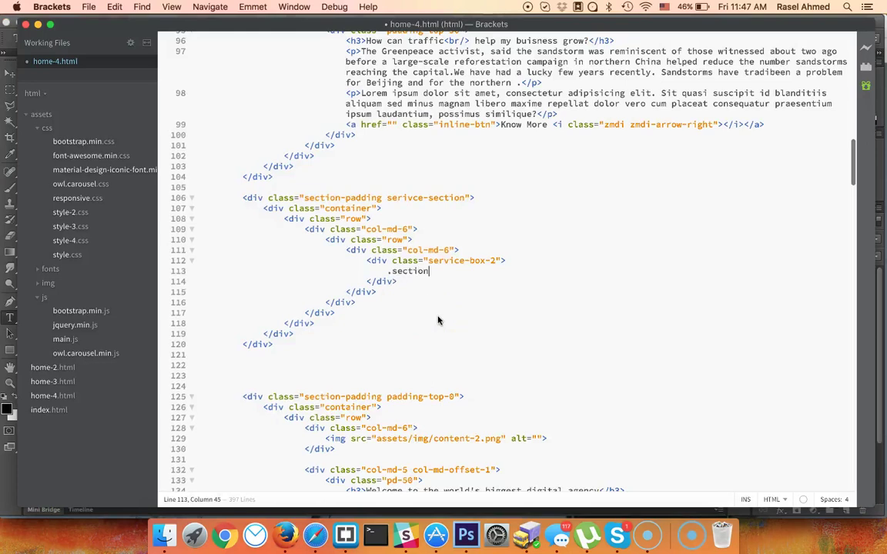
pyautogui.write('-icon')
pyautogui.press('Tab')
pyautogui.press('Return')
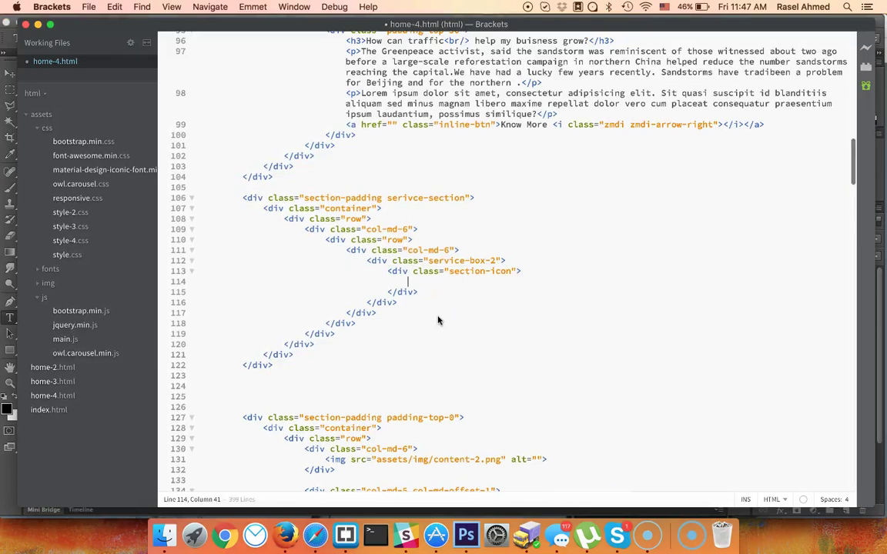
# Step: Check the service icons in the Photoshop mockup and add an img tag with empty src and alt inside the section-icon div in Brackets
pyautogui.press('super+Tab')
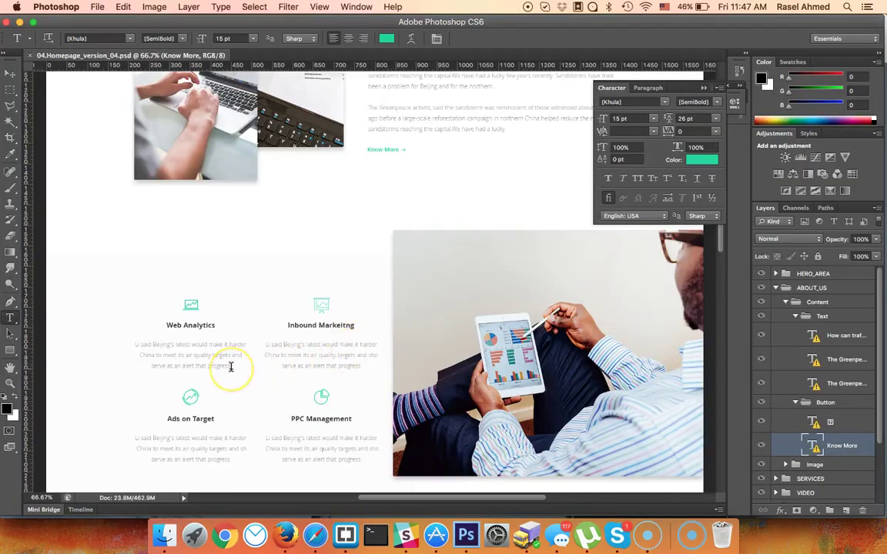
pyautogui.press('super+Tab')
pyautogui.write('img')
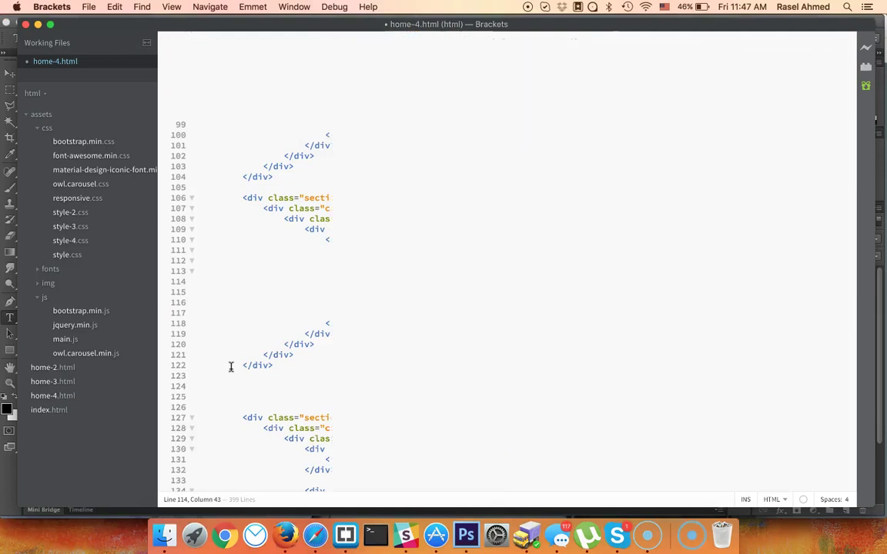
pyautogui.press('Tab')
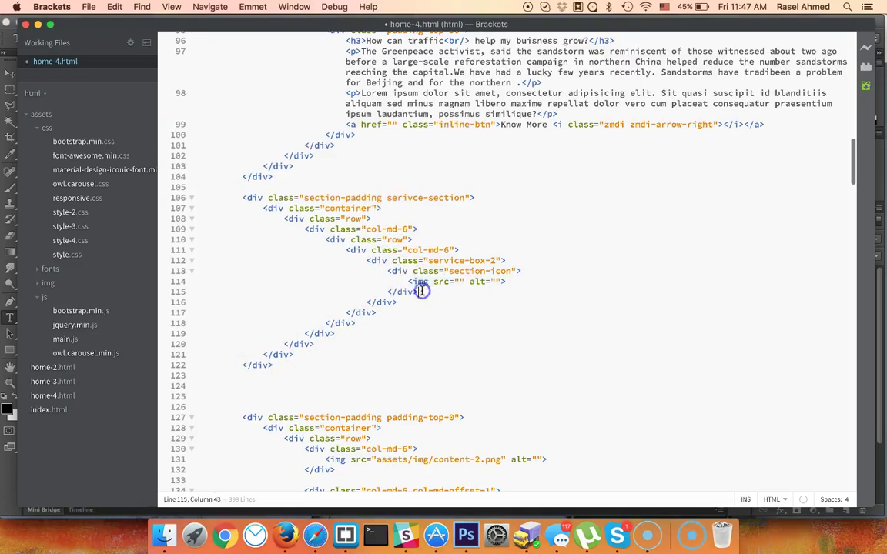
# Step: Copy the first service title from the Photoshop mockup and add it in Brackets as an h4 reading "Web Analytics" below the section-icon div
pyautogui.press('super+Tab')
pyautogui.click(182, 324)
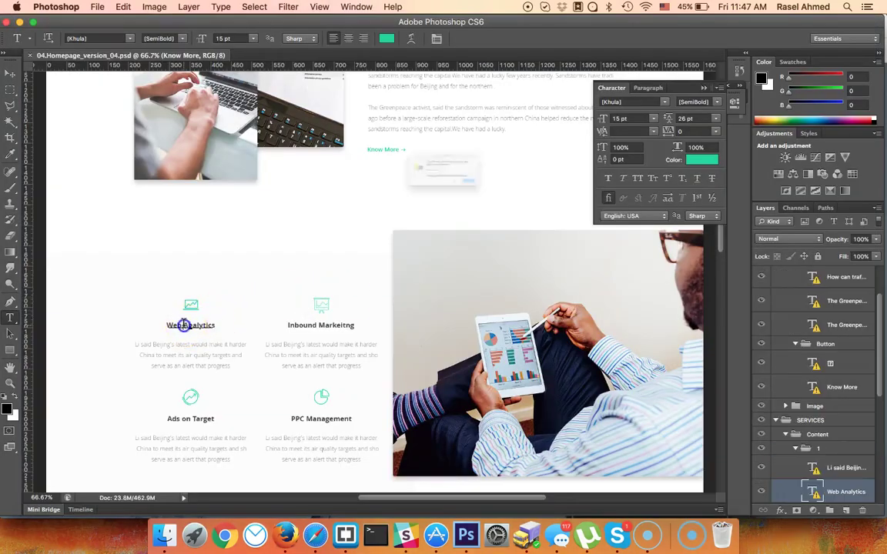
pyautogui.click(535, 208)
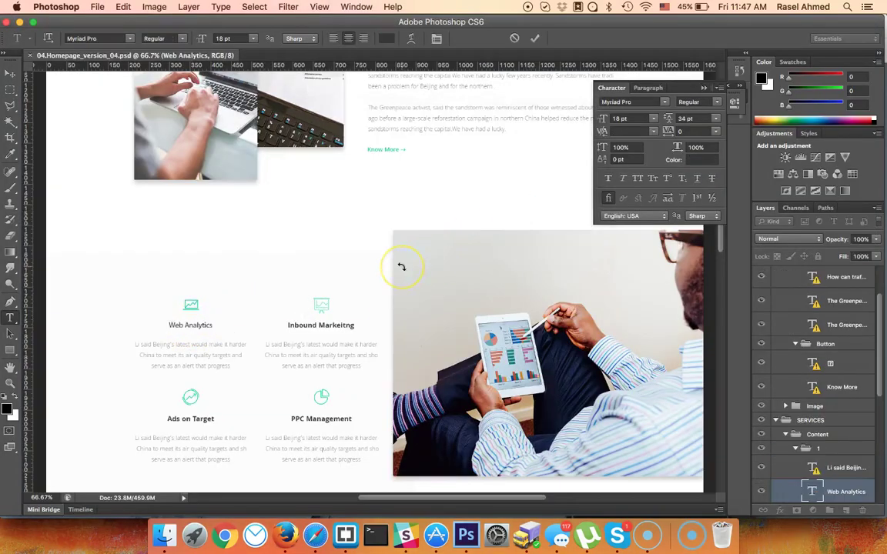
pyautogui.press('super+Tab')
pyautogui.write('h4')
pyautogui.press('Tab')
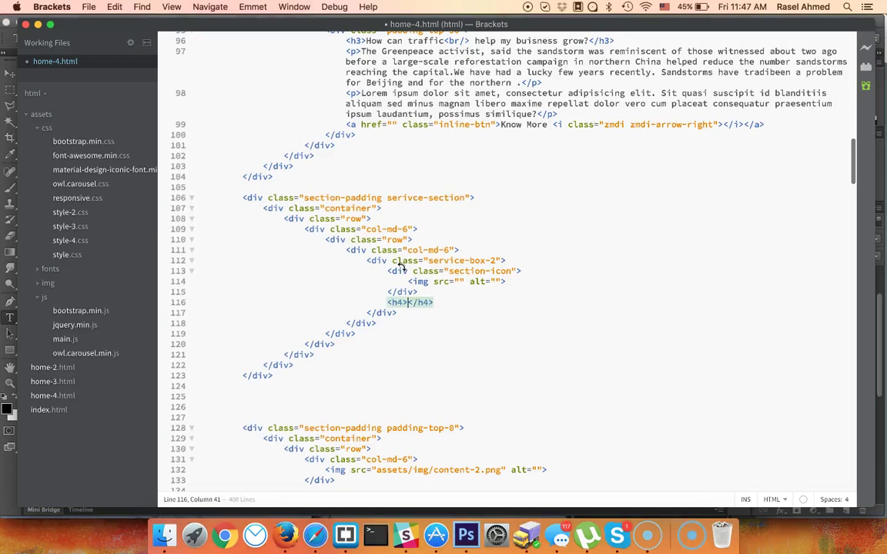
pyautogui.write('Web Analytics')
# Step: Copy the Web Analytics description from the Photoshop mockup into a new paragraph below the h4 in Brackets and remove its line breaks
pyautogui.press('super+Tab')
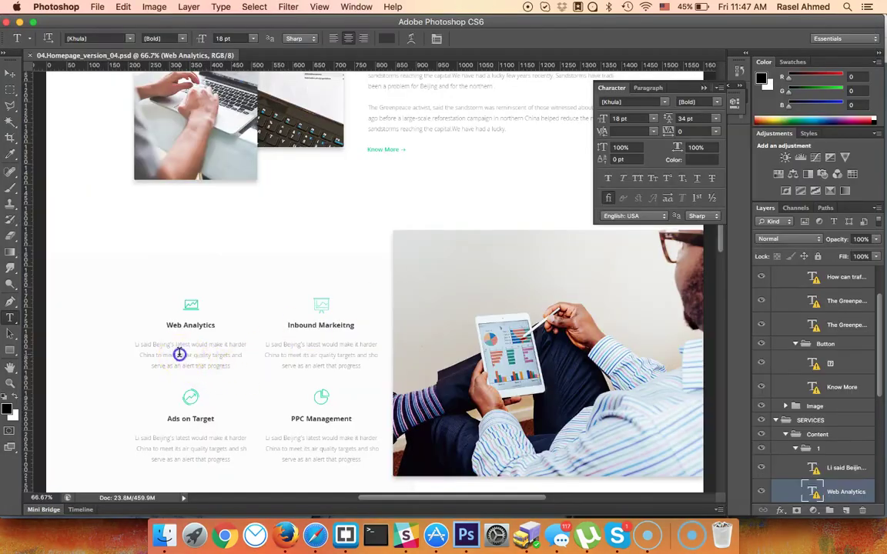
pyautogui.click(180, 354)
pyautogui.click(530, 219)
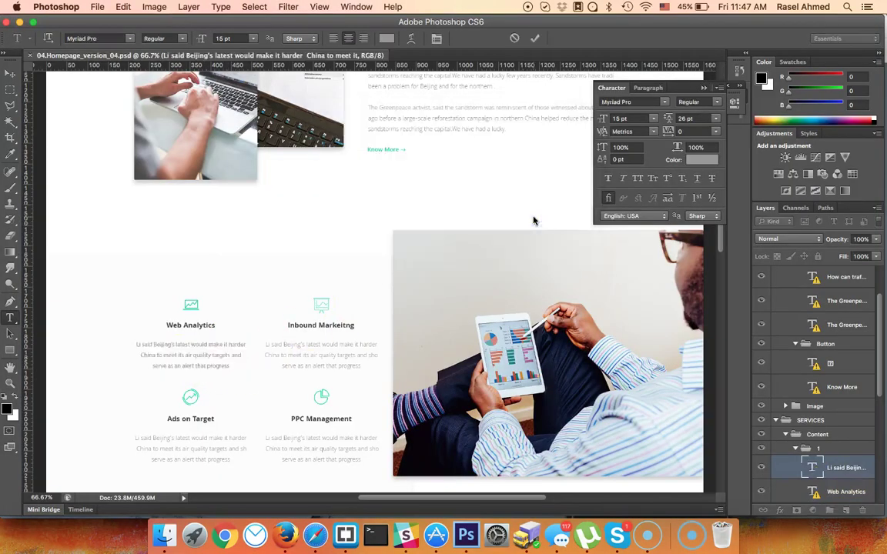
pyautogui.press('super+Tab')
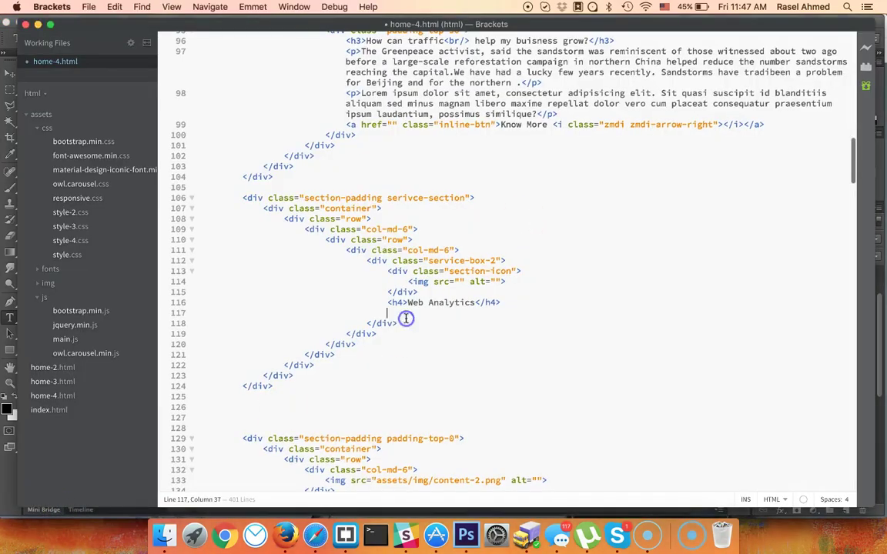
pyautogui.write('<p></p>')
pyautogui.write('I said Beijing’s latest would make it harder China to meet its air quality targets and serve as an alert that progress')
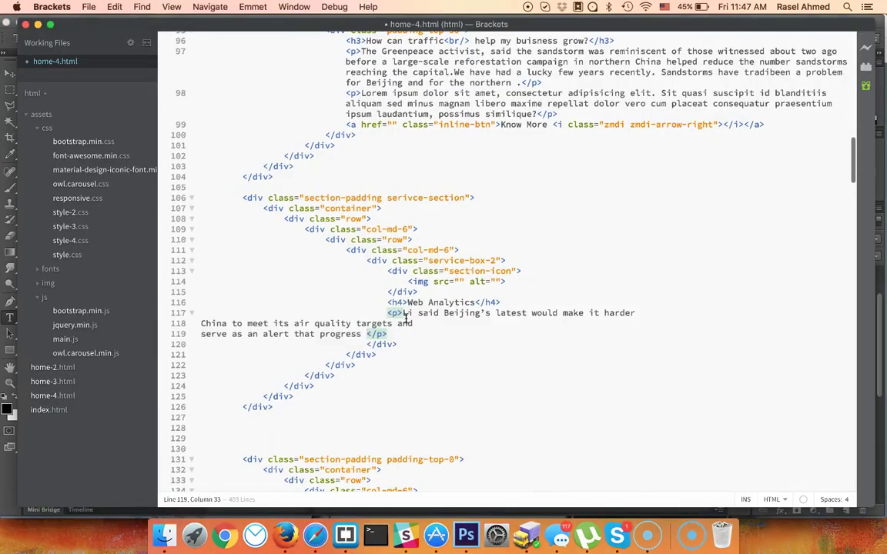
pyautogui.press('BackSpace')
pyautogui.press('super+Left')
pyautogui.press('BackSpace')
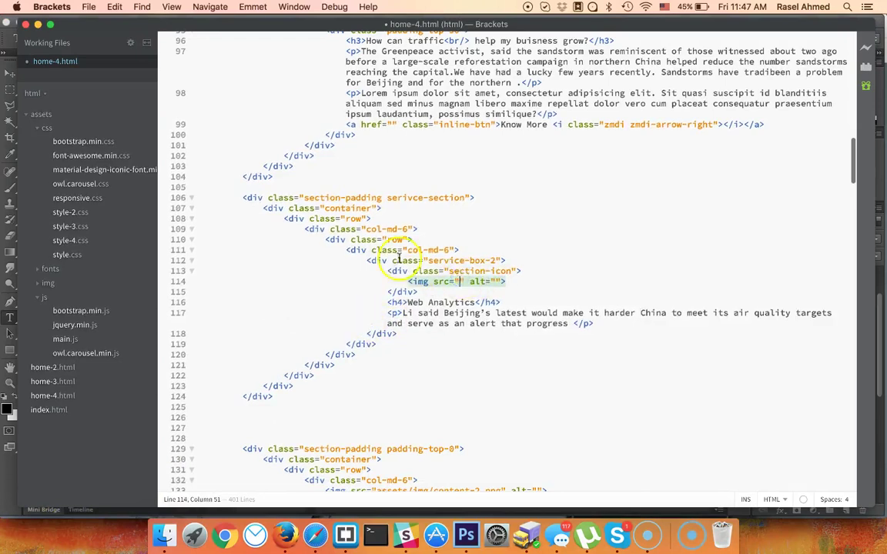
# Step: Duplicate the inner col-md-6 block containing the service box three times within the nested row
pyautogui.click(357, 250)
pyautogui.moveTo(374, 347); pyautogui.dragTo(443, 244)
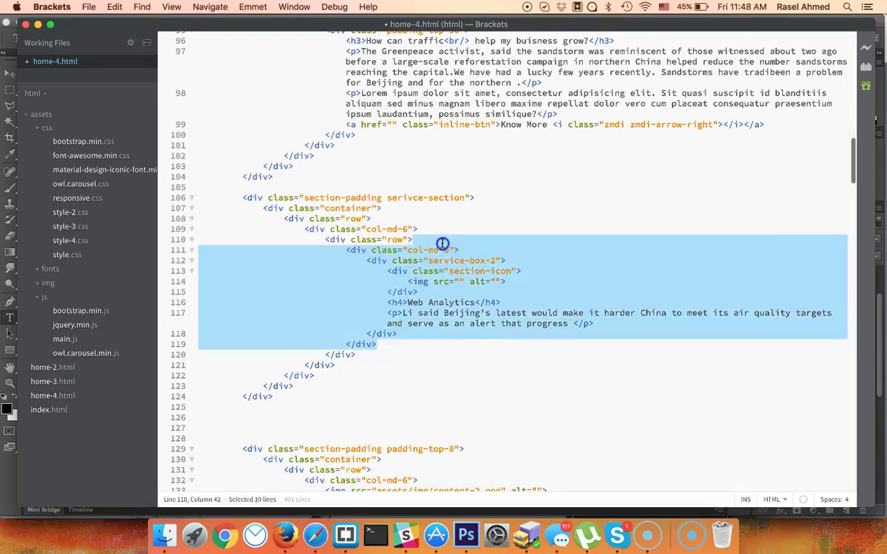
pyautogui.press('super+d')
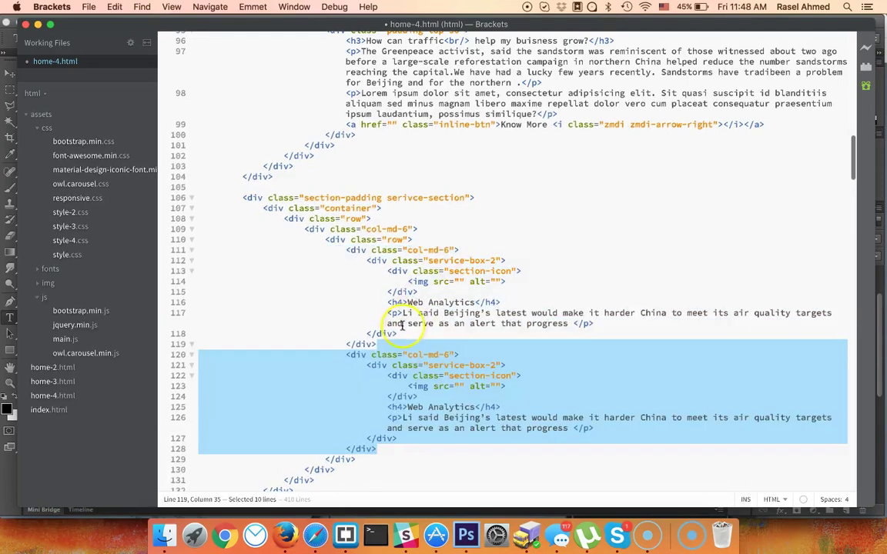
pyautogui.press('super+d')
pyautogui.press('super+d')
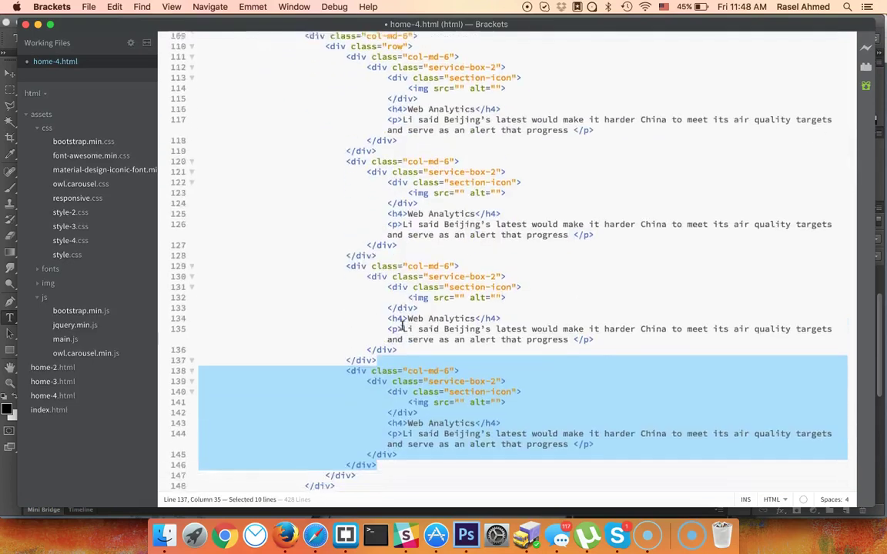
# Step: Replace the img tag in the fourth service box with an i element using the classes fa fa-globe
pyautogui.moveTo(408, 399); pyautogui.dragTo(529, 401)
pyautogui.write('i.fa.fa')
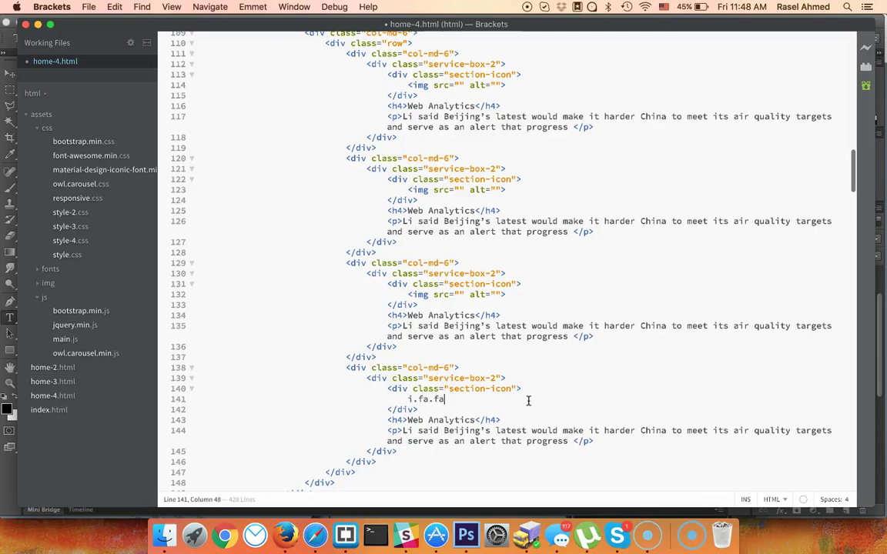
pyautogui.write('-globe')
pyautogui.press('Tab')
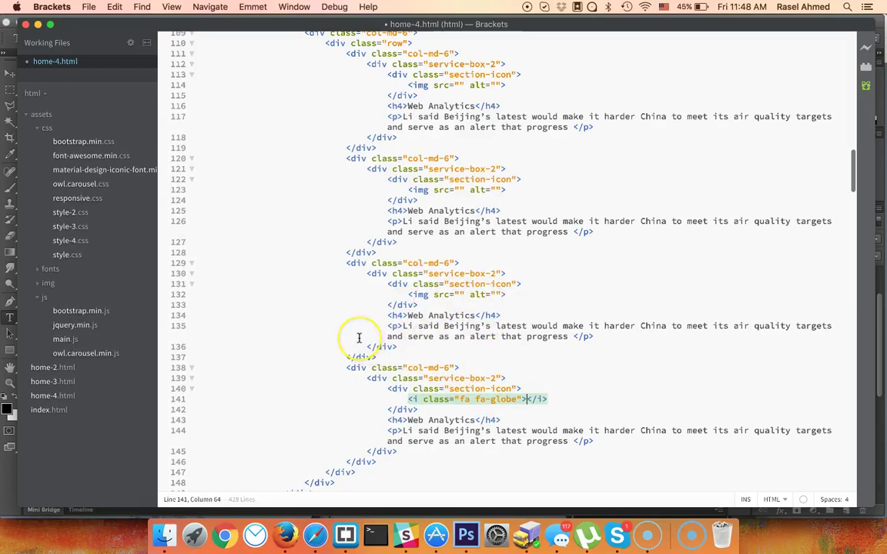
pyautogui.scroll(-3, 358, 336)
pyautogui.scroll(6, 358, 337)
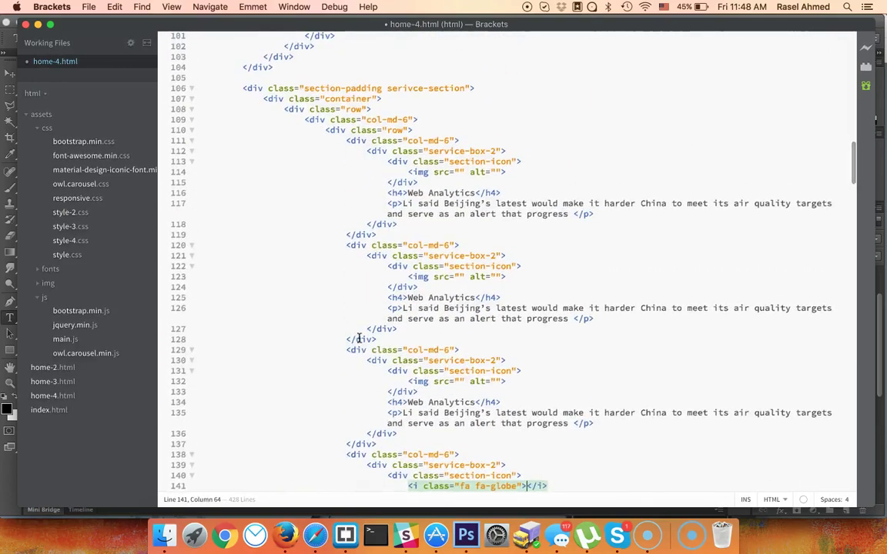
pyautogui.scroll(-3, 358, 337)
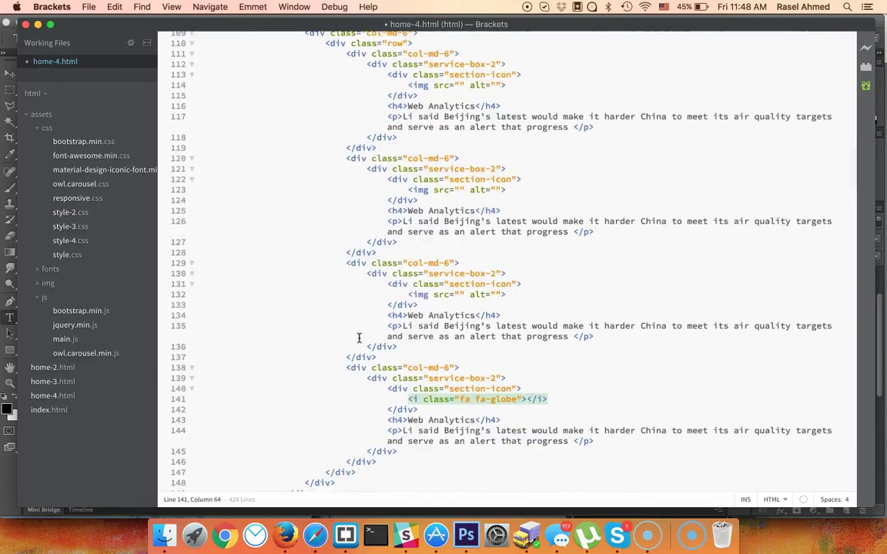
# Step: Switch to Photoshop, show only the "Image here" layer of the about section's rear report photo, and trim the canvas to it
pyautogui.click(465, 535)
pyautogui.scroll(10, 343, 341)
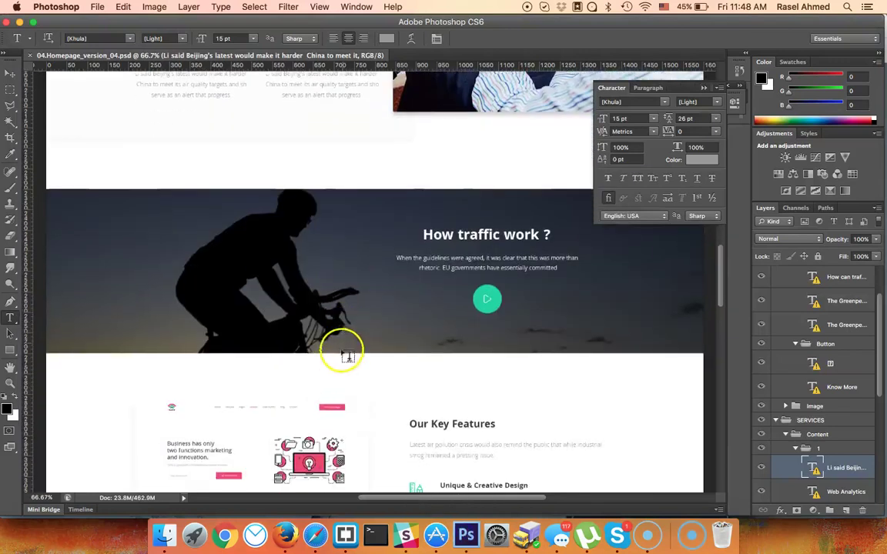
pyautogui.scroll(-10, 328, 390)
pyautogui.scroll(5, 334, 403)
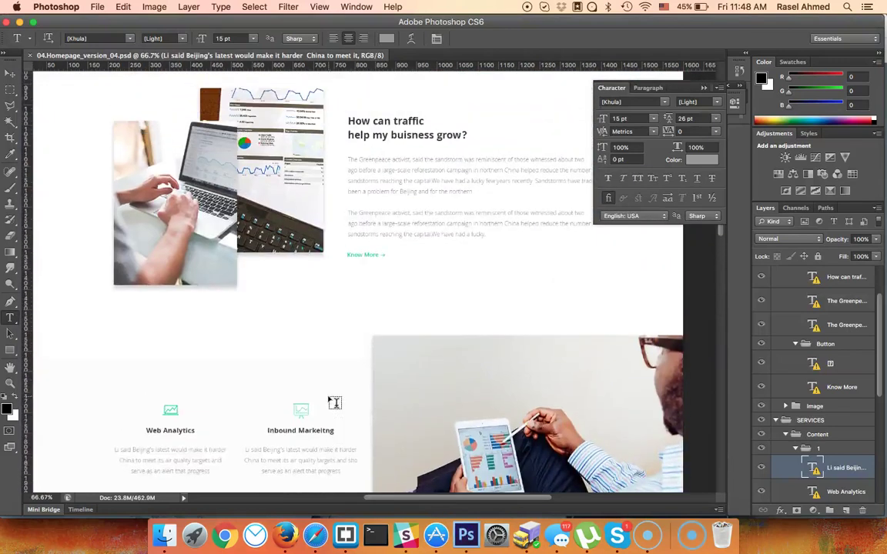
pyautogui.click(305, 396)
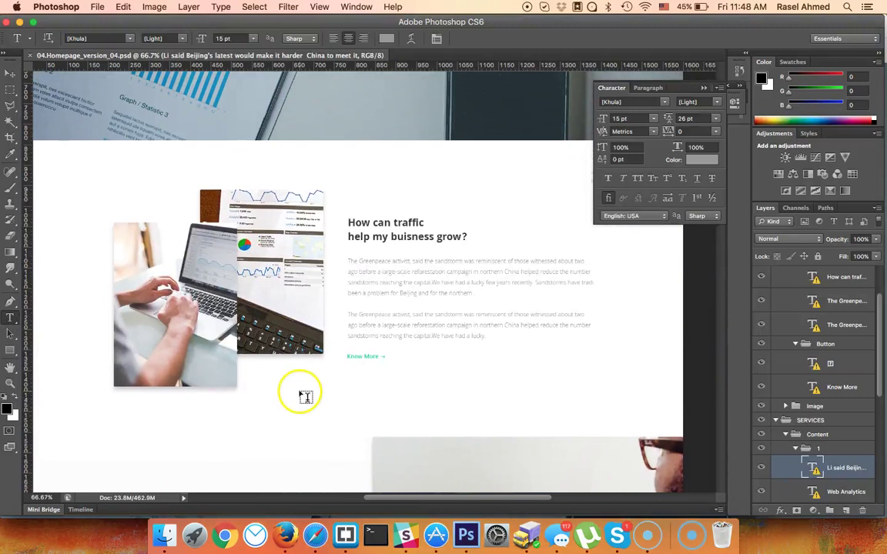
pyautogui.press('v')
pyautogui.click(287, 256)
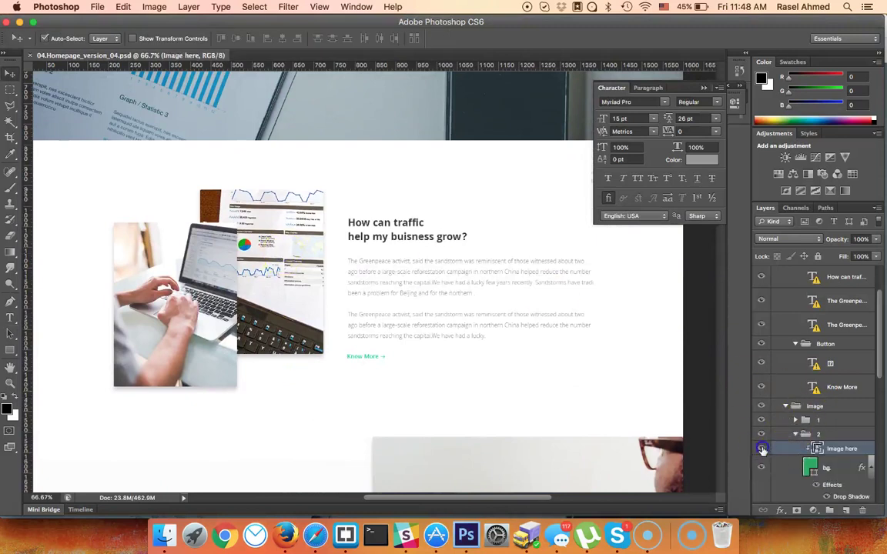
pyautogui.keyDown('alt'); pyautogui.click(762, 450); pyautogui.keyUp('alt')
pyautogui.click(154, 7)
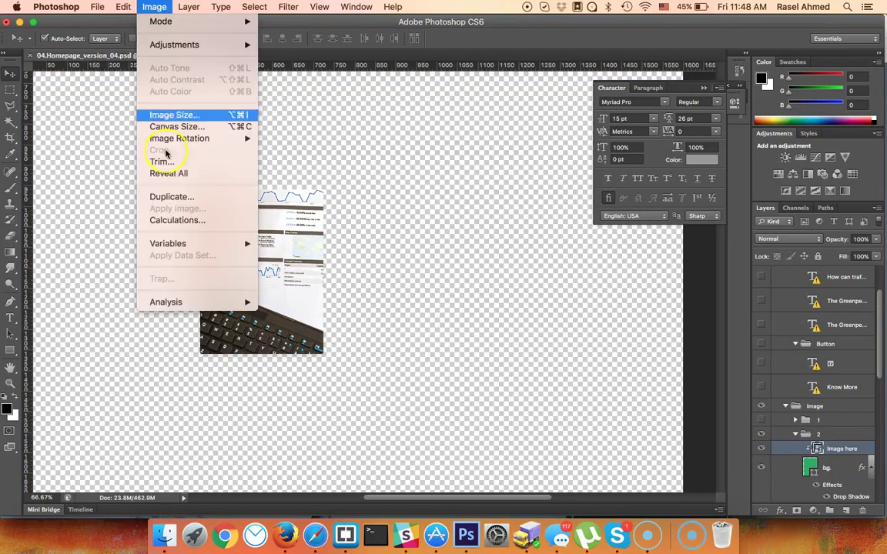
pyautogui.click(160, 162)
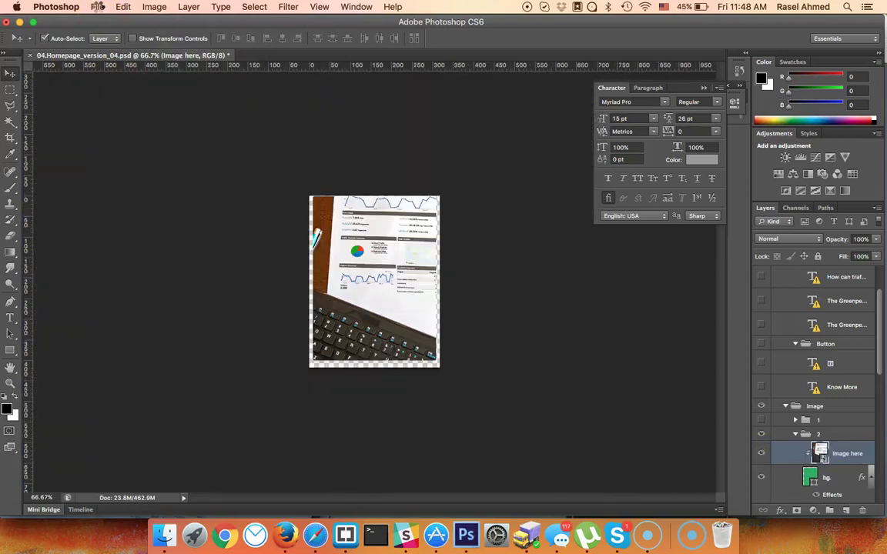
# Step: Release the clipping mask between the "Image here" layer and the bg layer so the photo fills the trimmed canvas
pyautogui.click(98, 7)
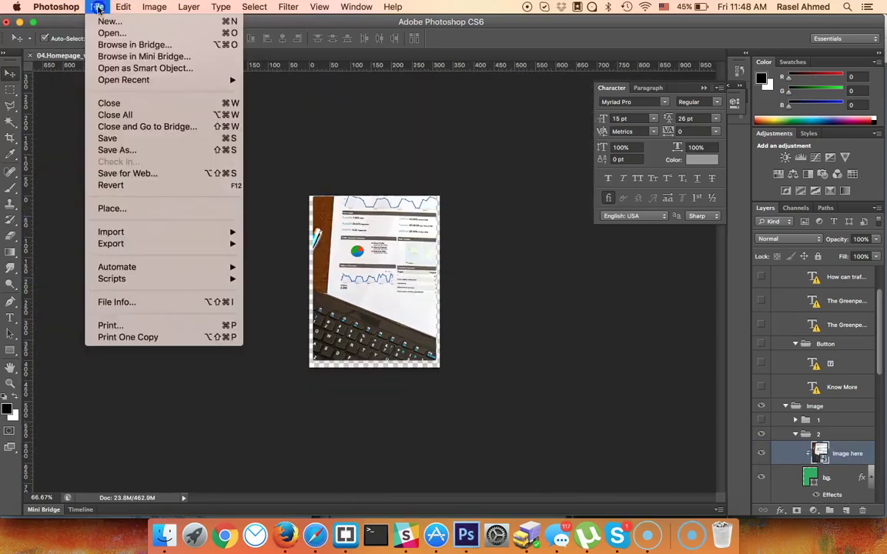
pyautogui.click(372, 336)
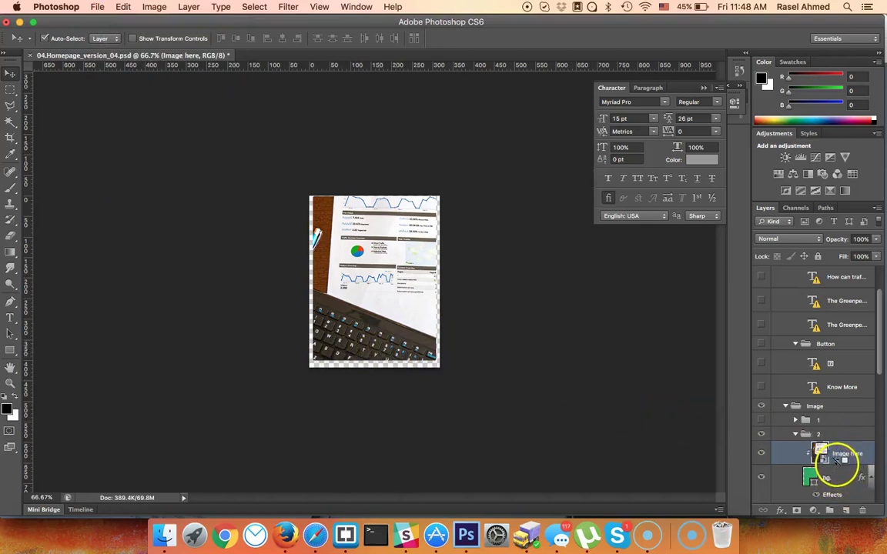
pyautogui.keyDown('alt'); pyautogui.click(840, 465); pyautogui.keyUp('alt')
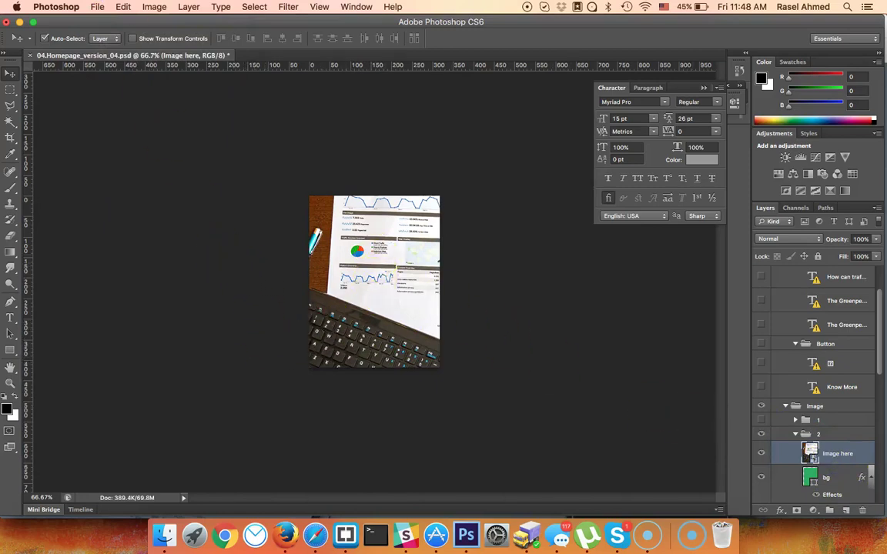
# Step: Set up a Save for Web export of the trimmed photo as JPEG with quality 65
pyautogui.click(99, 7)
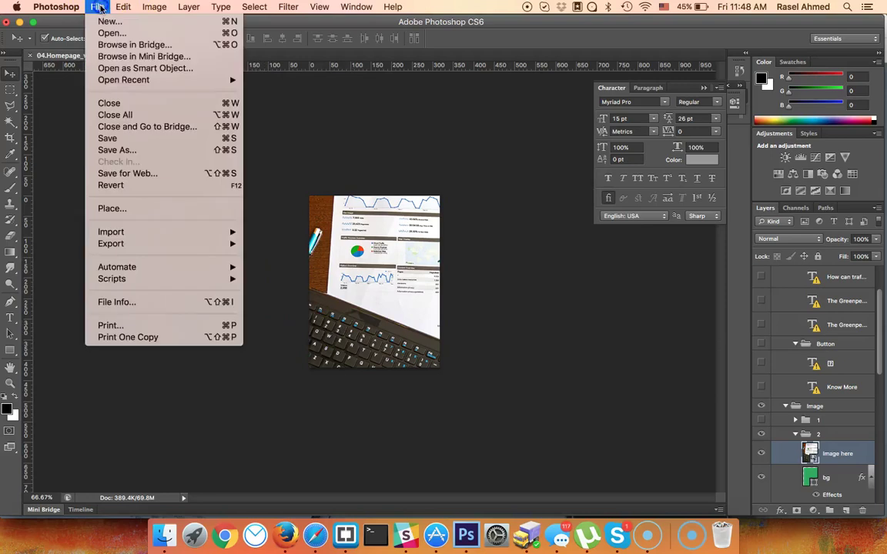
pyautogui.click(125, 173)
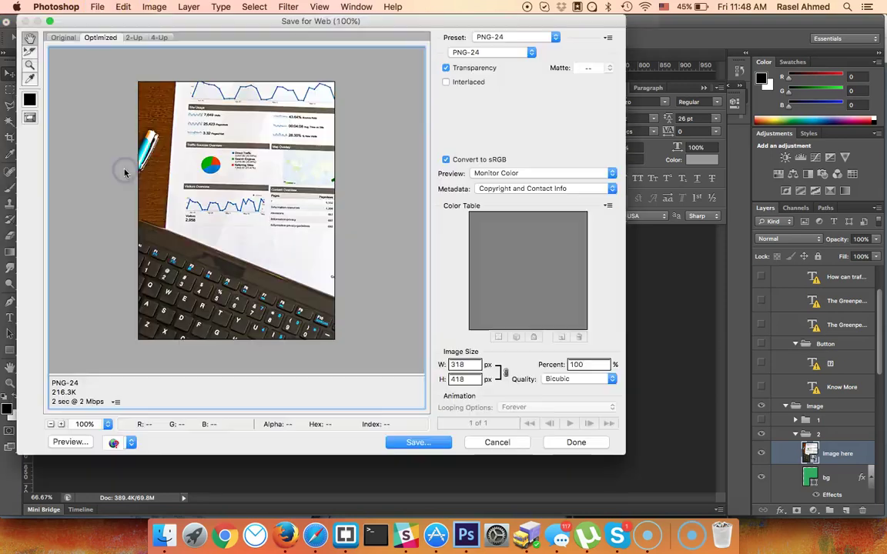
pyautogui.click(483, 55)
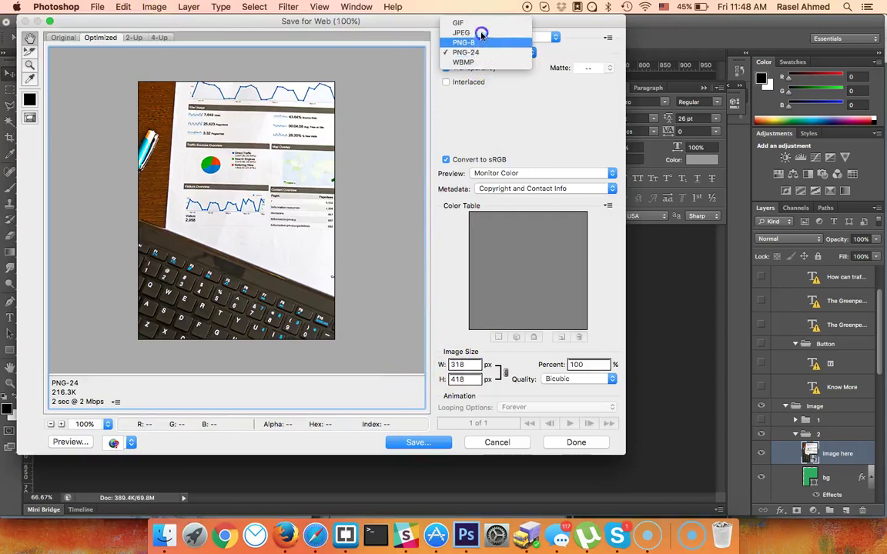
pyautogui.click(480, 33)
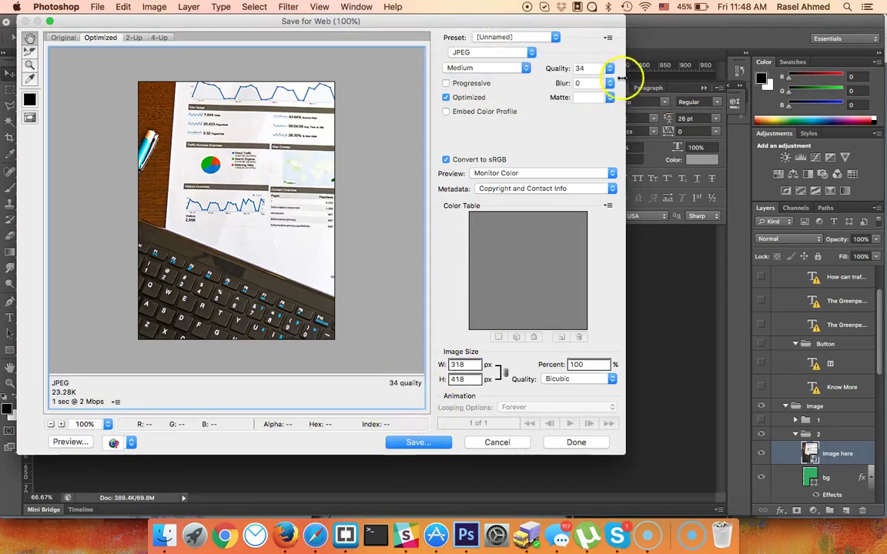
pyautogui.click(610, 70)
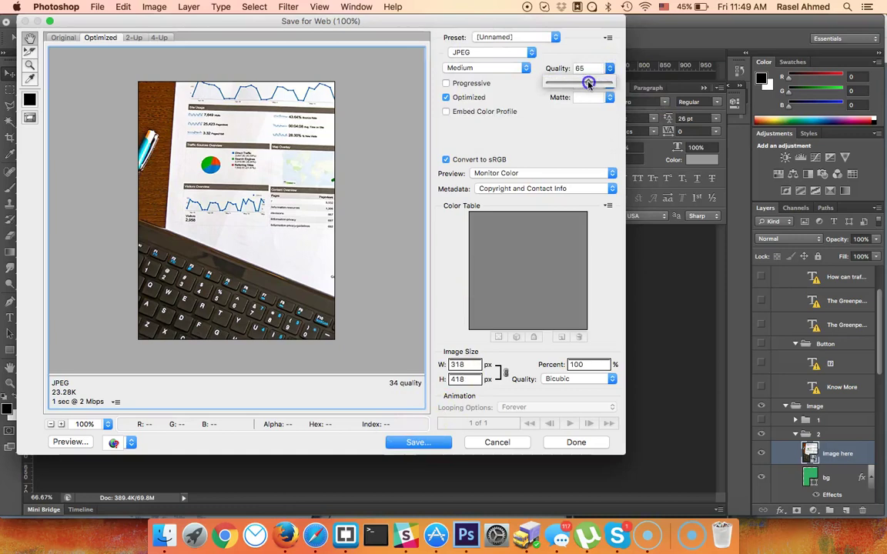
# Step: Save the optimized photo as gallery-1.jpg in the img folder inside the HTML project's assets folder
pyautogui.click(411, 442)
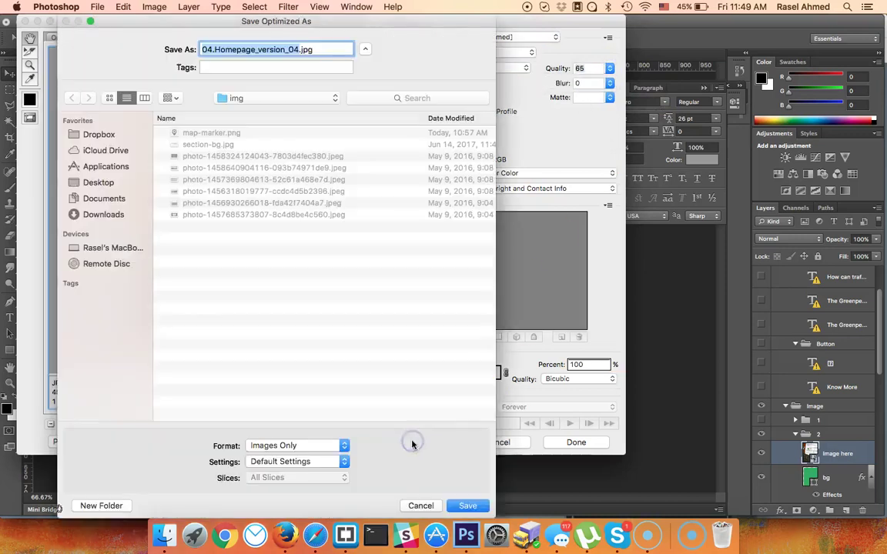
pyautogui.click(235, 273)
pyautogui.click(103, 198)
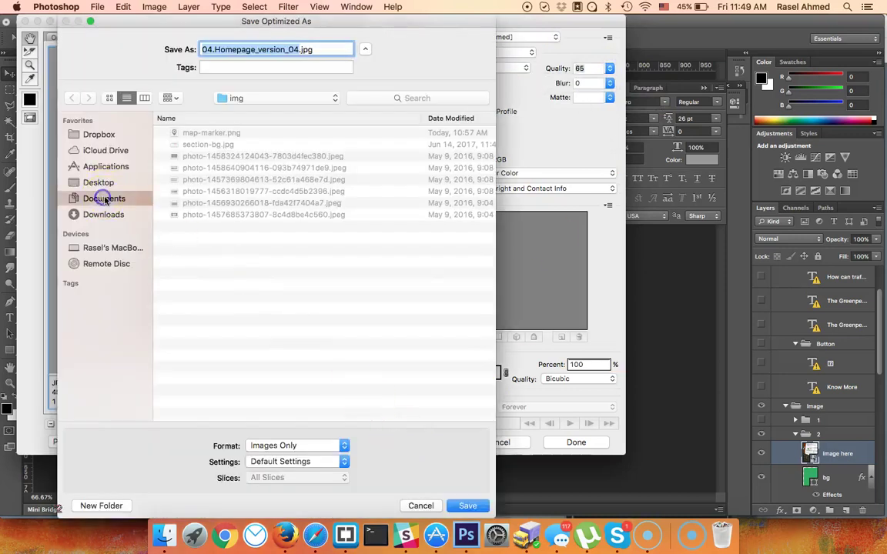
pyautogui.doubleClick(197, 134)
pyautogui.doubleClick(191, 134)
pyautogui.doubleClick(186, 180)
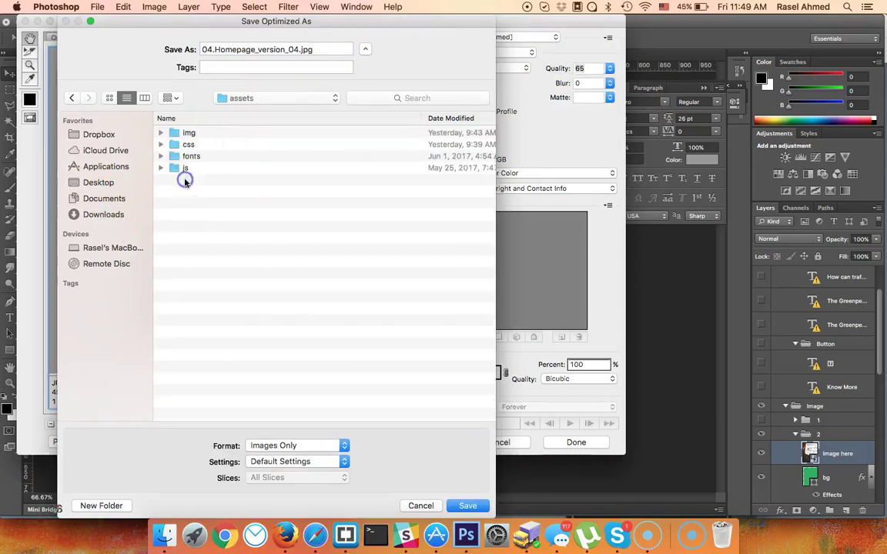
pyautogui.doubleClick(189, 132)
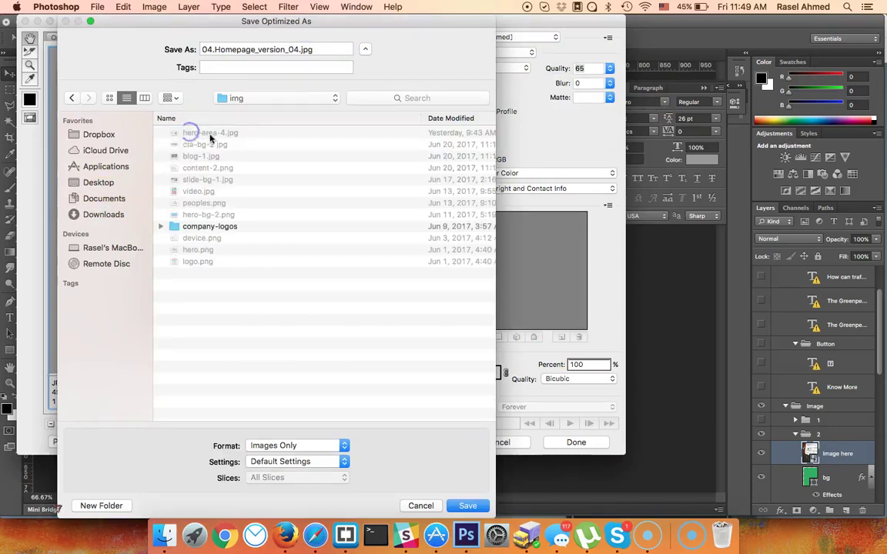
pyautogui.tripleClick(298, 49)
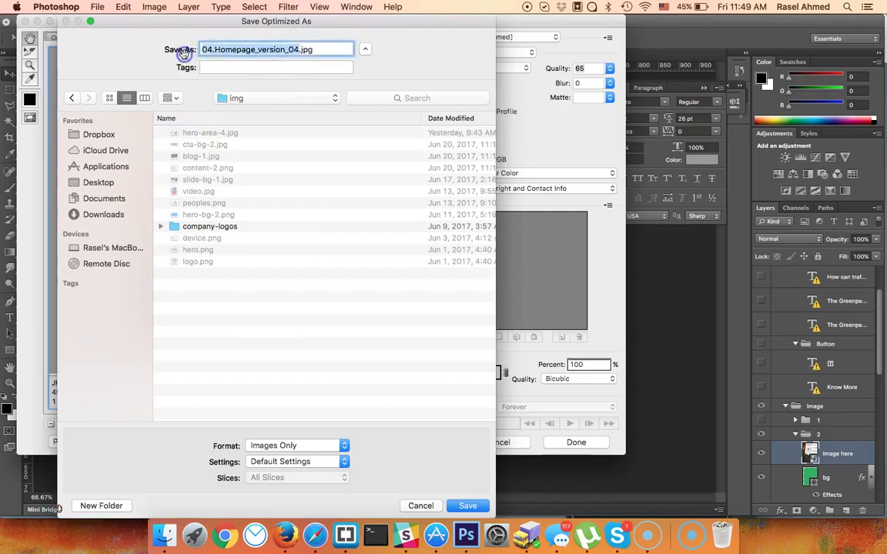
pyautogui.write('gallery-1')
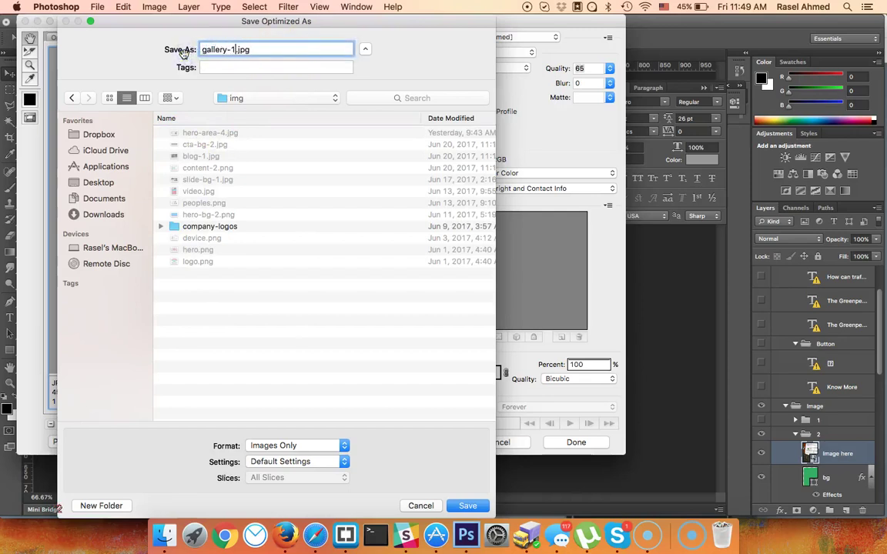
pyautogui.press('Return')
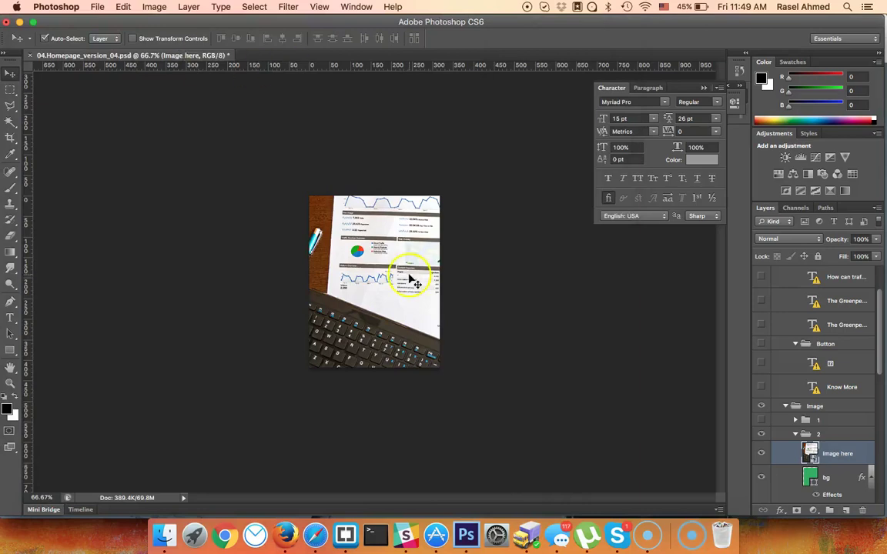
# Step: Switch to Brackets and set the tile-gallery image's src to assets/img/gallery-1.jpg in home-4.html
pyautogui.click(345, 535)
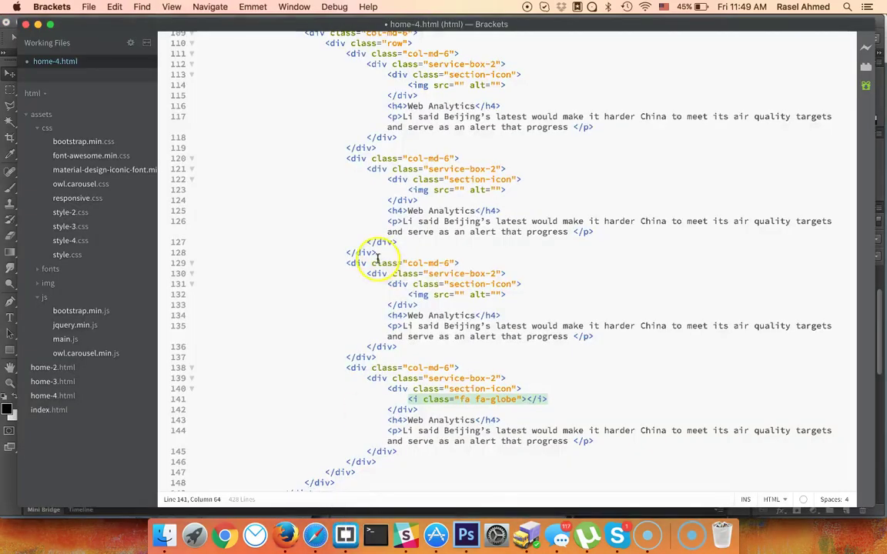
pyautogui.scroll(8, 378, 259)
pyautogui.scroll(3, 377, 258)
pyautogui.click(398, 198)
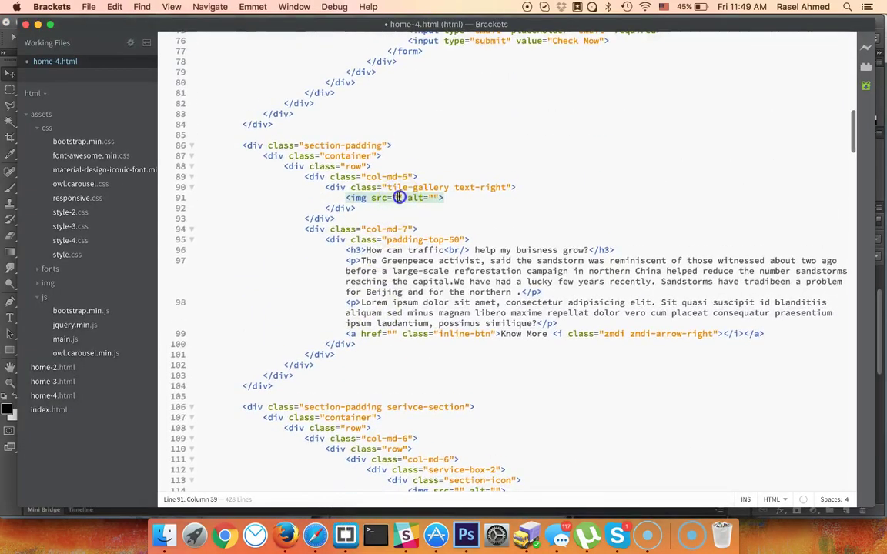
pyautogui.write('assets/img/')
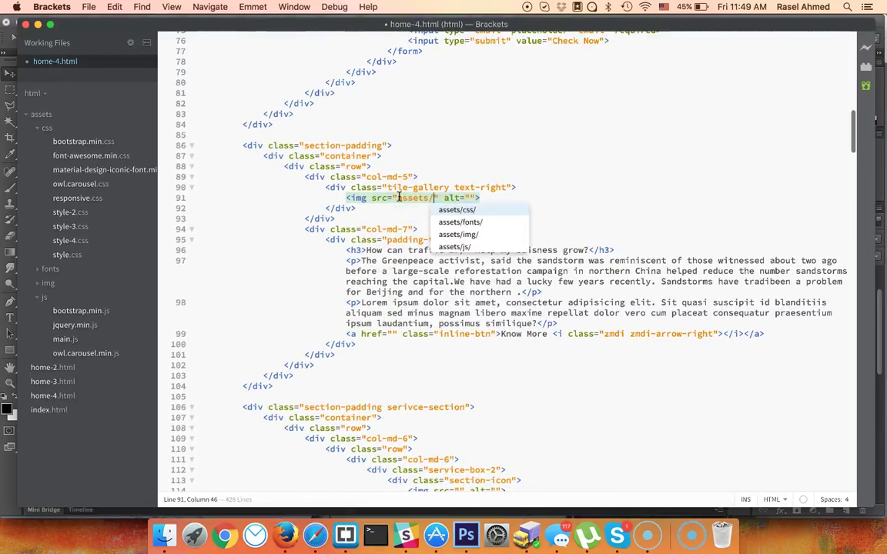
pyautogui.write('ga')
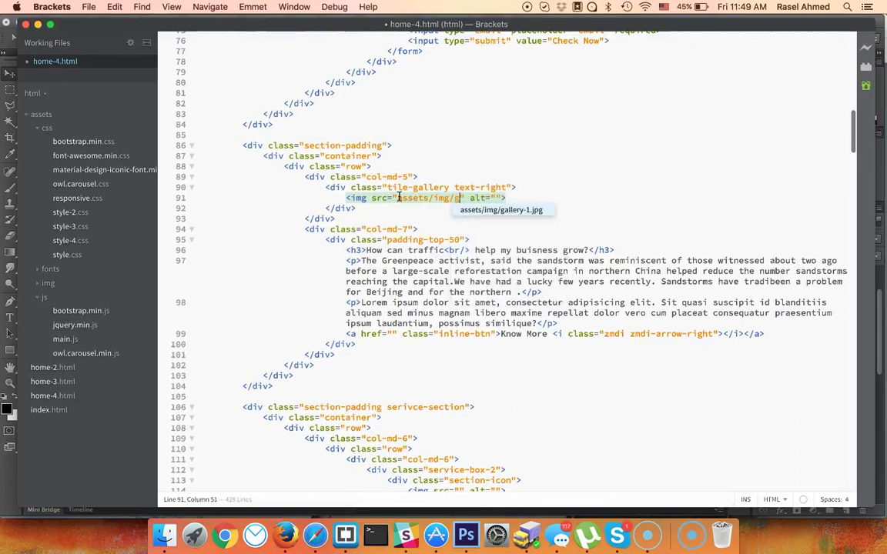
pyautogui.press('Return')
# Step: Duplicate the gallery-1.jpg img line in the tile-gallery div and give the copy the class absolute-1
pyautogui.press('super+d')
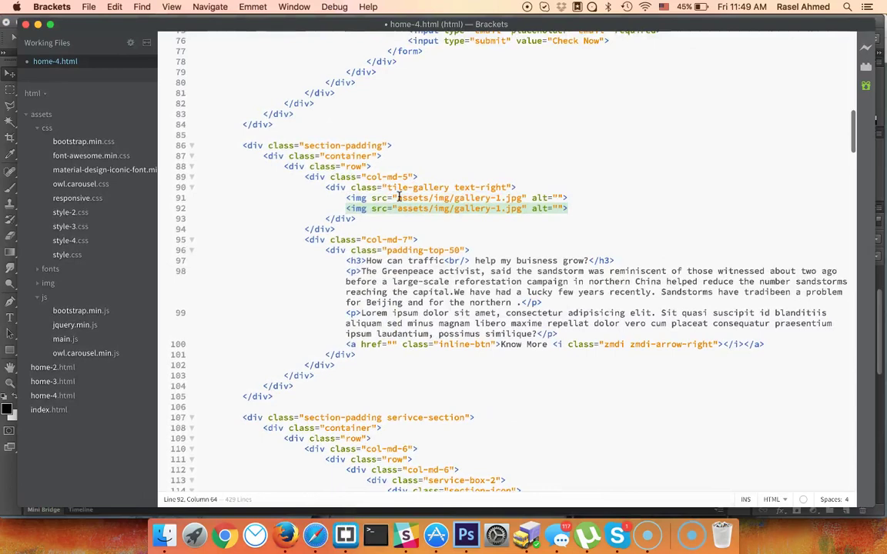
pyautogui.click(367, 208)
pyautogui.write('cl')
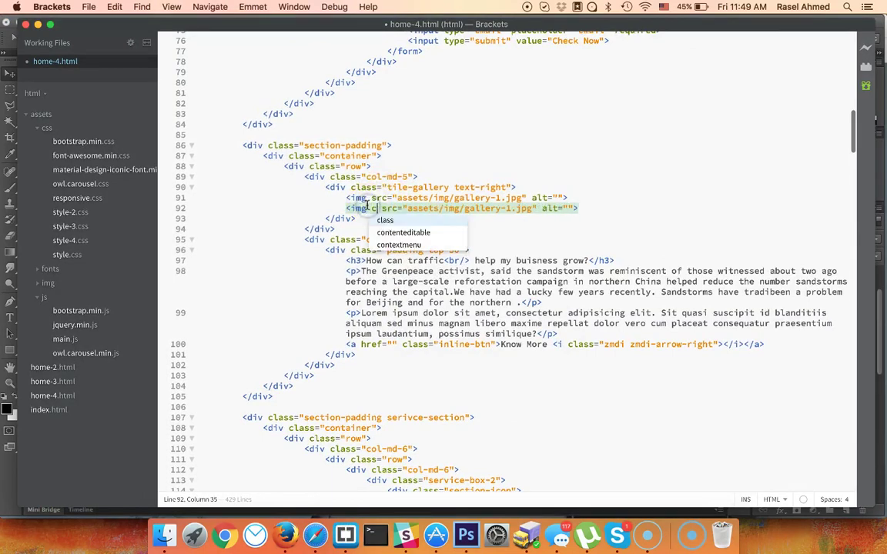
pyautogui.press('Return')
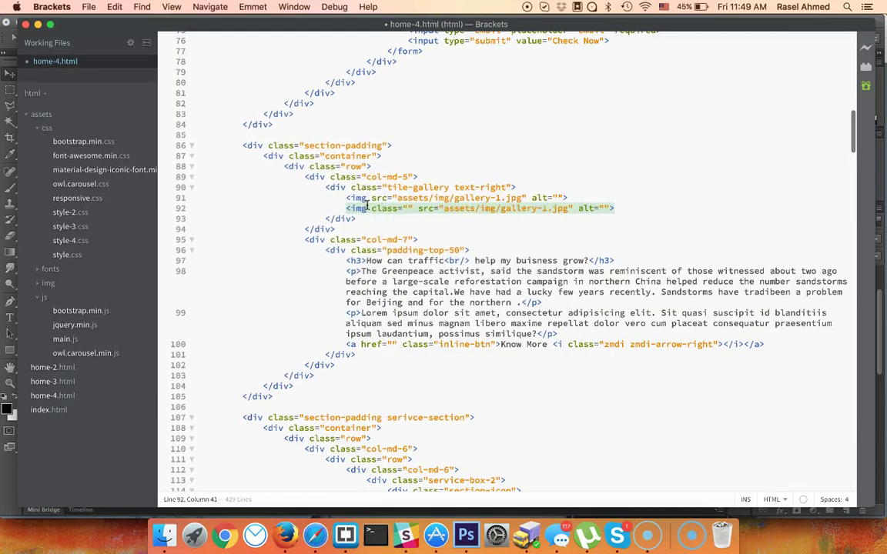
pyautogui.write('absolute')
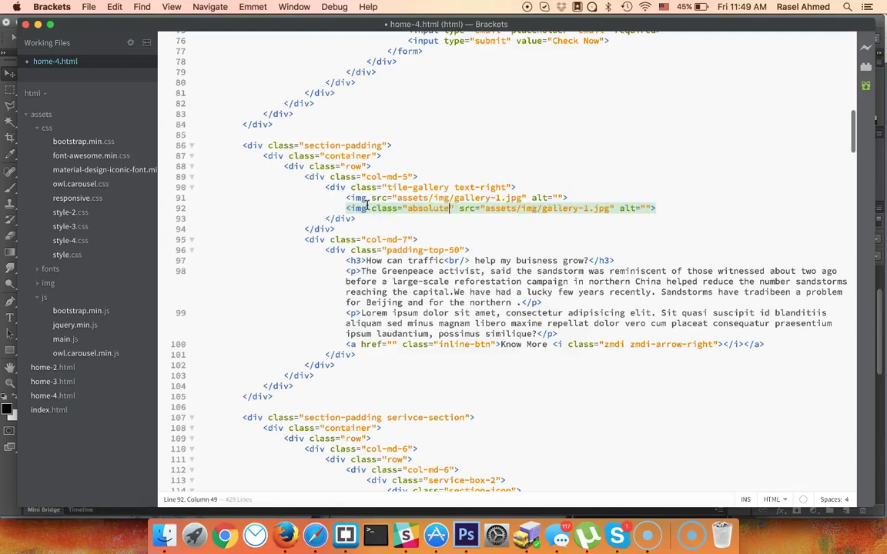
pyautogui.write('-1')
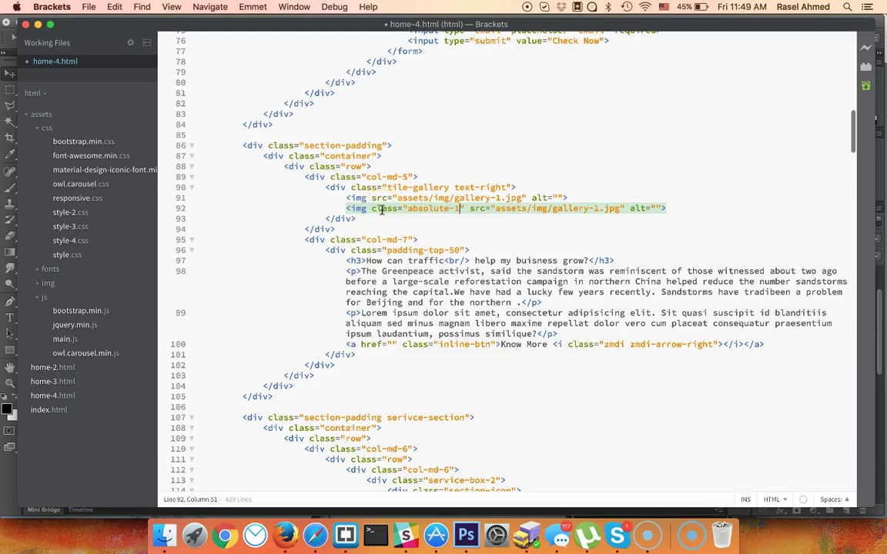
pyautogui.click(20, 481)
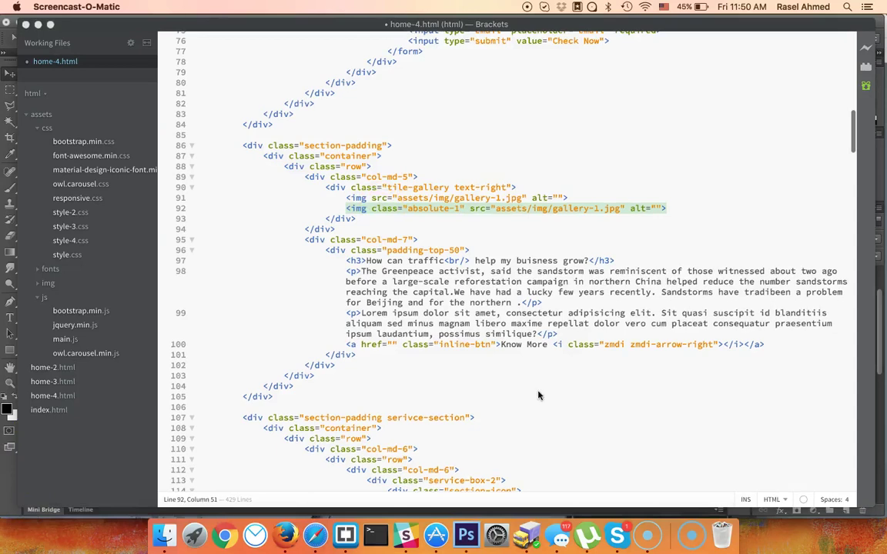
pyautogui.click(464, 537)
pyautogui.click(499, 211)
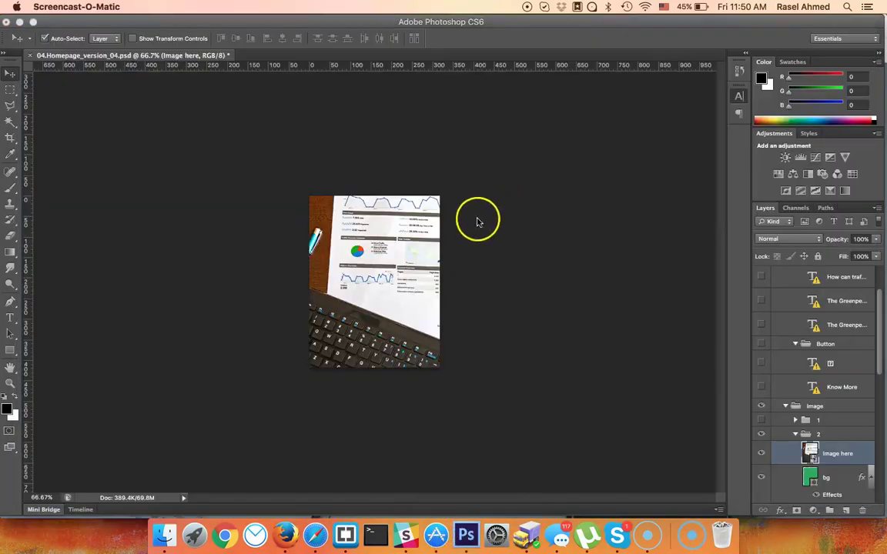
pyautogui.click(346, 537)
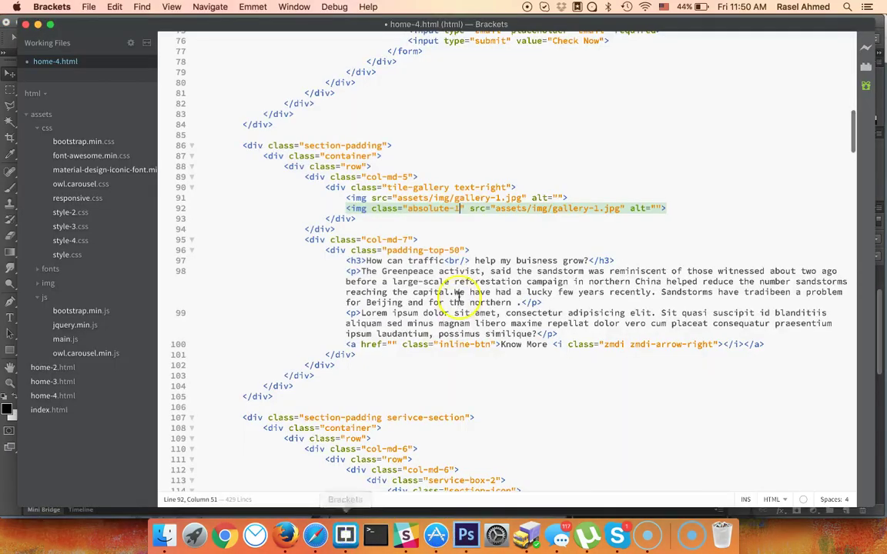
# Step: Change the second gallery image's class to absolute-gallery-img-1 and save home-4.html
pyautogui.click(449, 208)
pyautogui.write('-')
pyautogui.write('gallery-img')
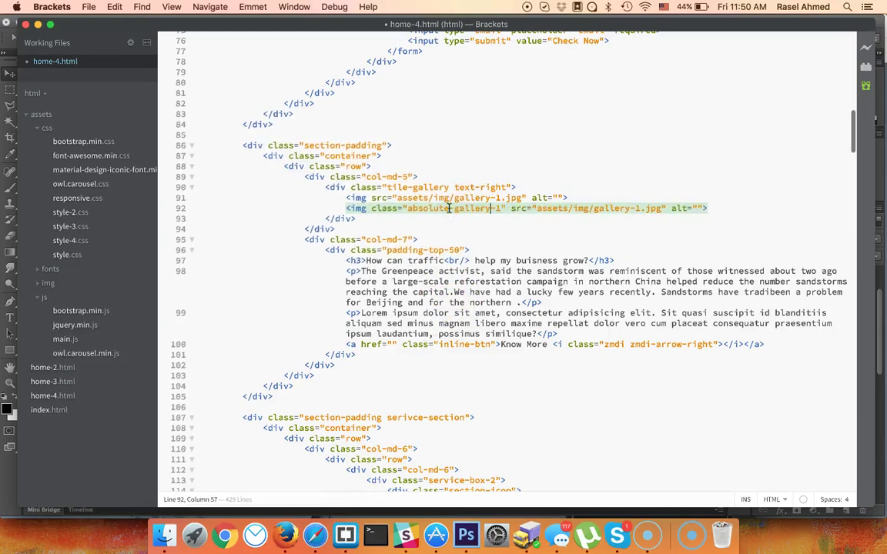
pyautogui.press('super+s')
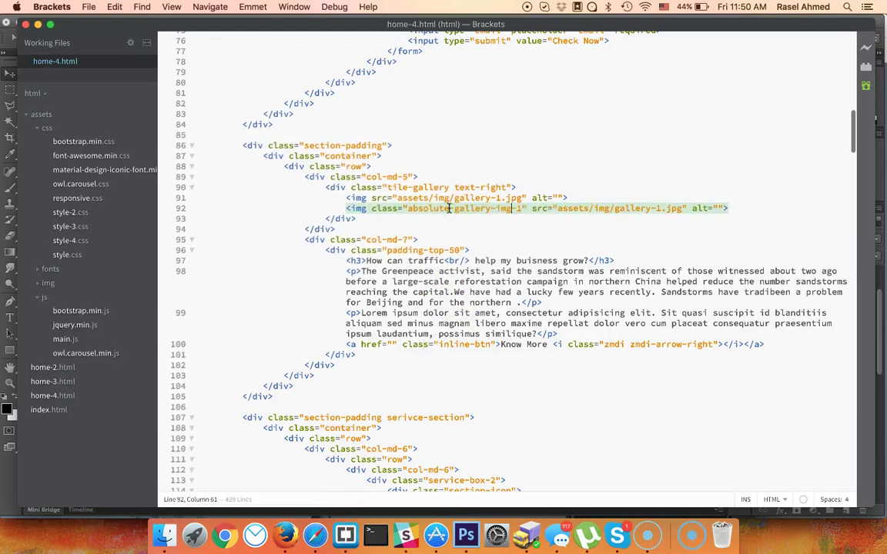
# Step: Switch to Photoshop and revert the mockup to its original 04.Homepage_version_04.psd history snapshot
pyautogui.click(466, 535)
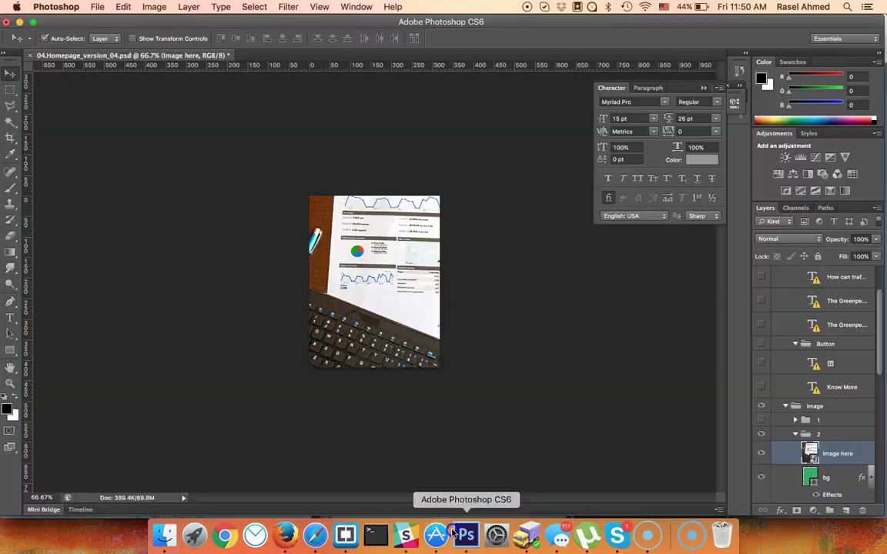
pyautogui.click(738, 71)
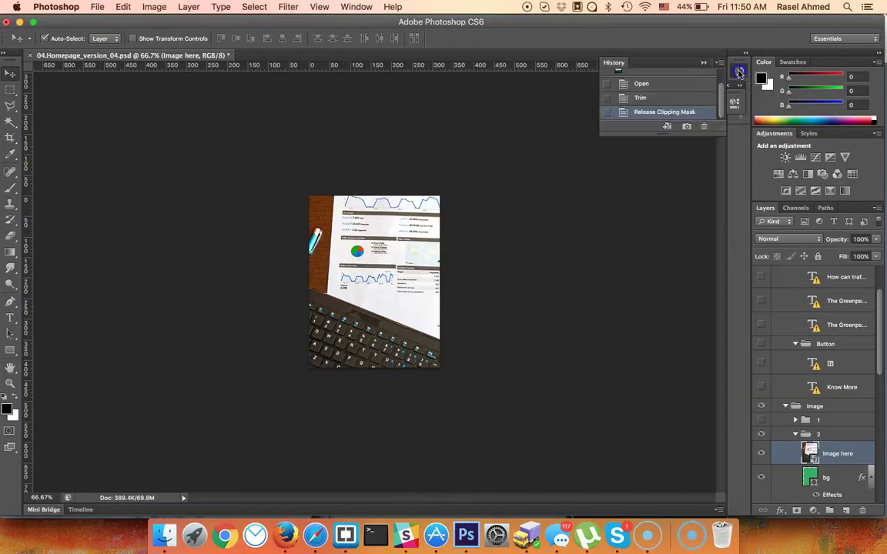
pyautogui.scroll(2, 652, 89)
pyautogui.click(652, 89)
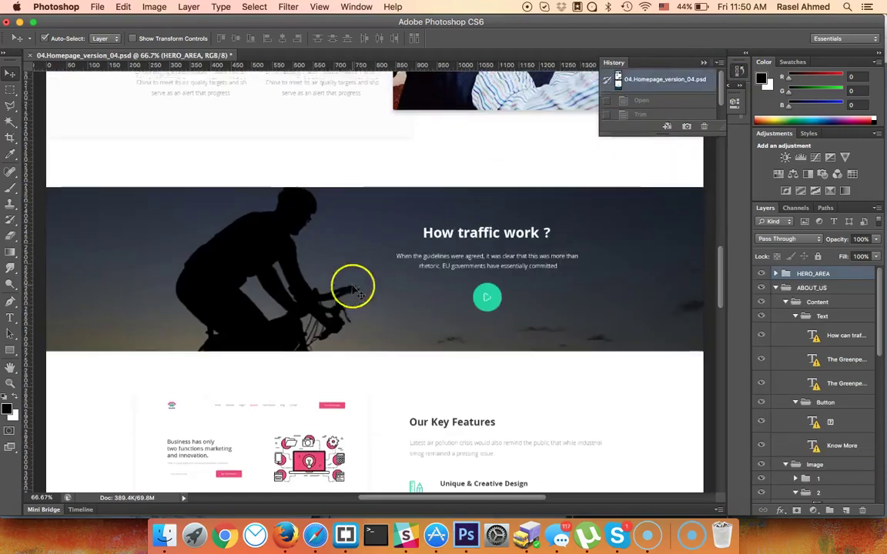
# Step: Show only the "Image here" layer of the services section's tablet photo and trim the canvas to it
pyautogui.scroll(-5, 353, 287)
pyautogui.scroll(1, 356, 292)
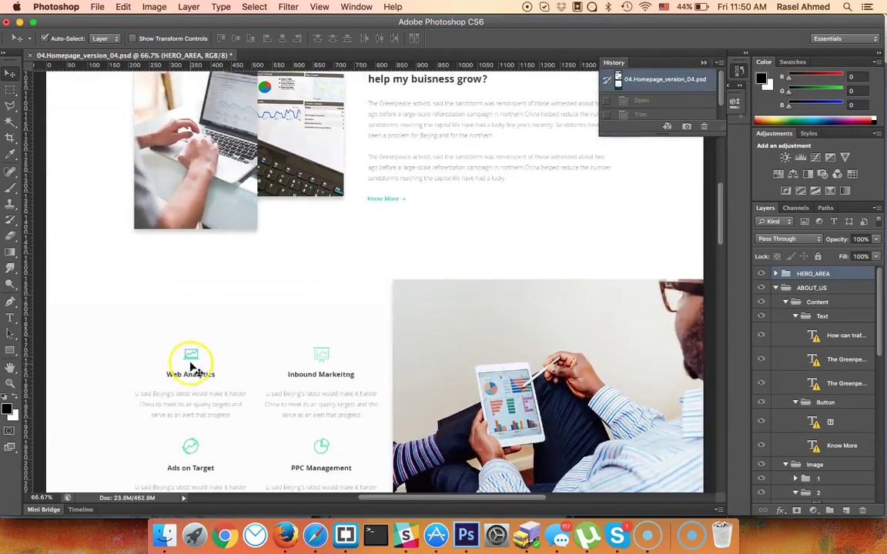
pyautogui.click(477, 343)
pyautogui.keyDown('alt'); pyautogui.click(763, 496); pyautogui.keyUp('alt')
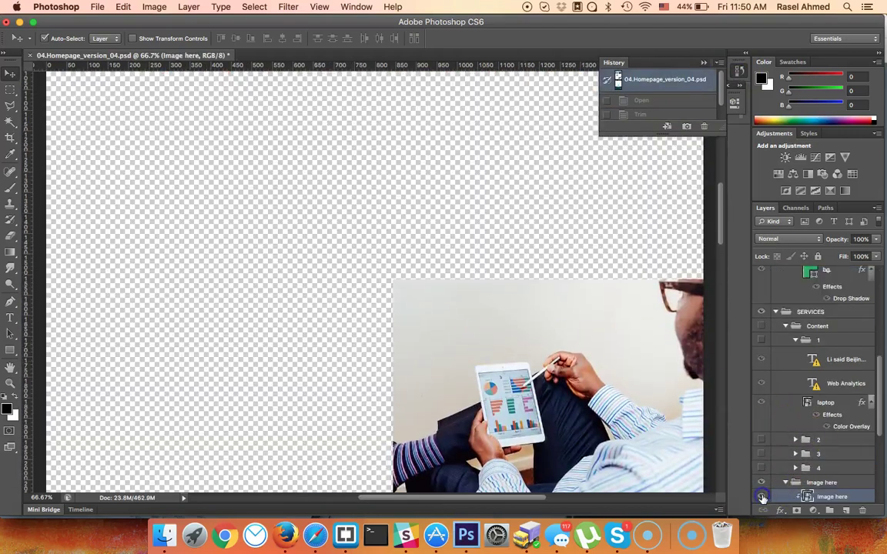
pyautogui.click(154, 6)
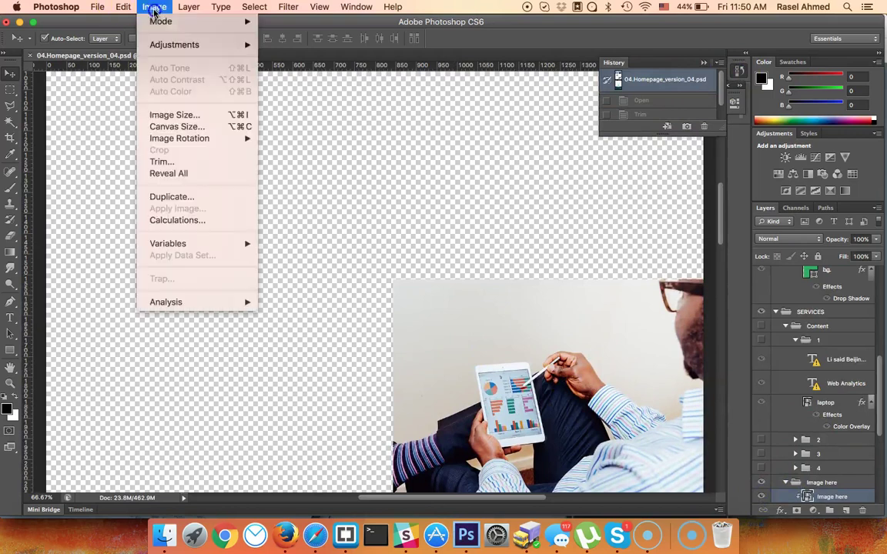
pyautogui.click(163, 160)
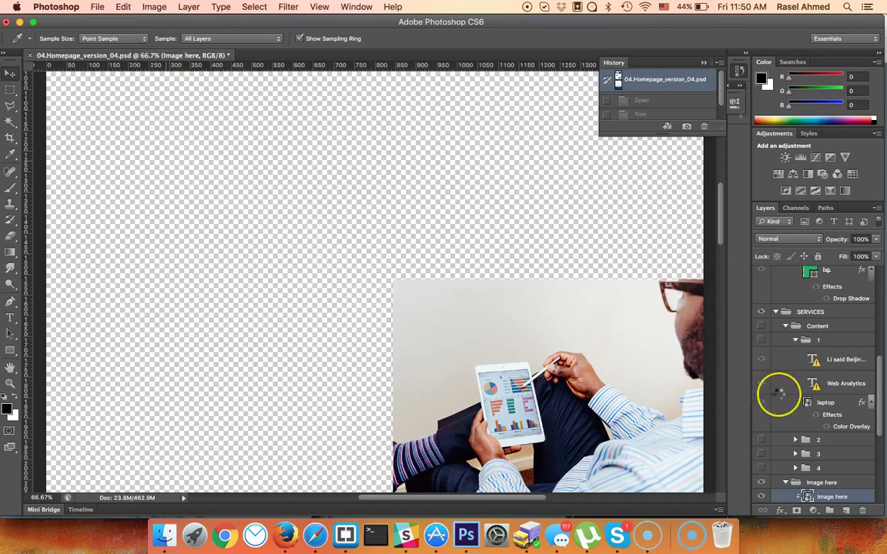
# Step: Release the clipping mask between the services "Image here" layer and the bg layer, and trim the canvas again
pyautogui.scroll(-2, 780, 392)
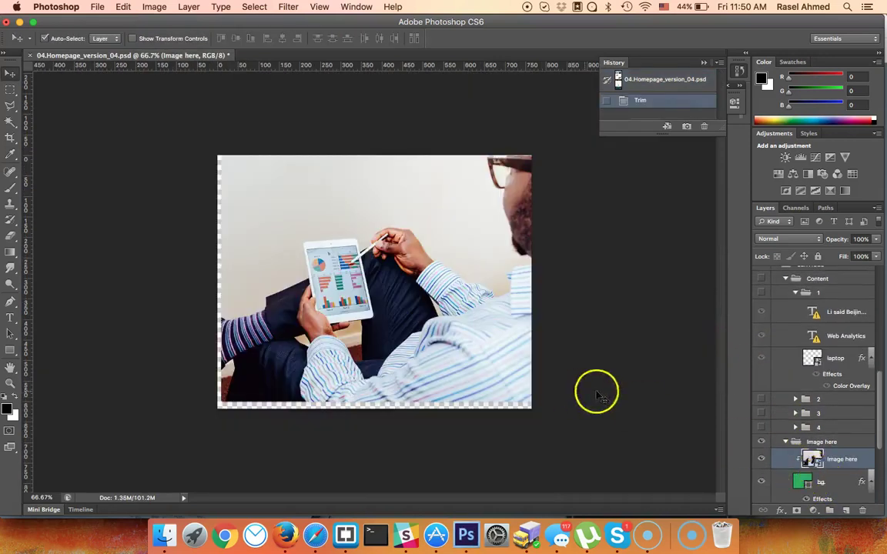
pyautogui.keyDown('alt'); pyautogui.click(822, 468); pyautogui.keyUp('alt')
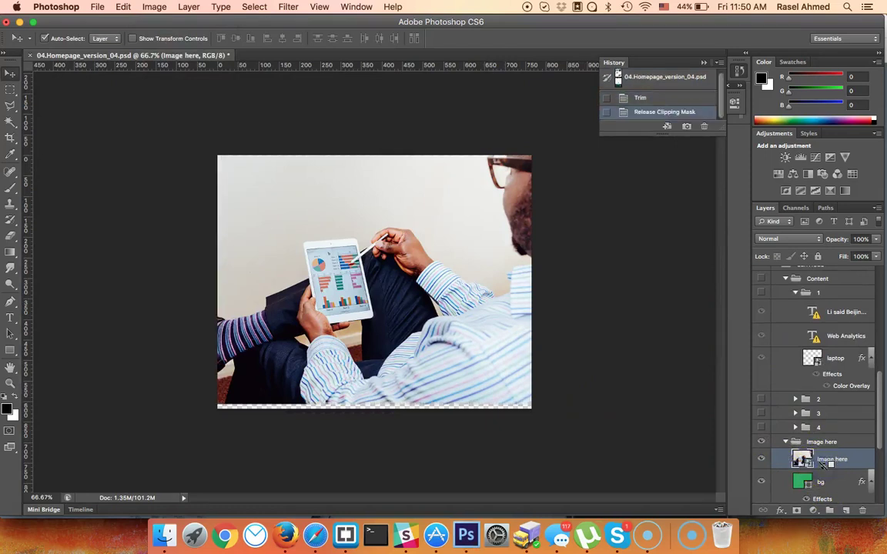
pyautogui.click(154, 7)
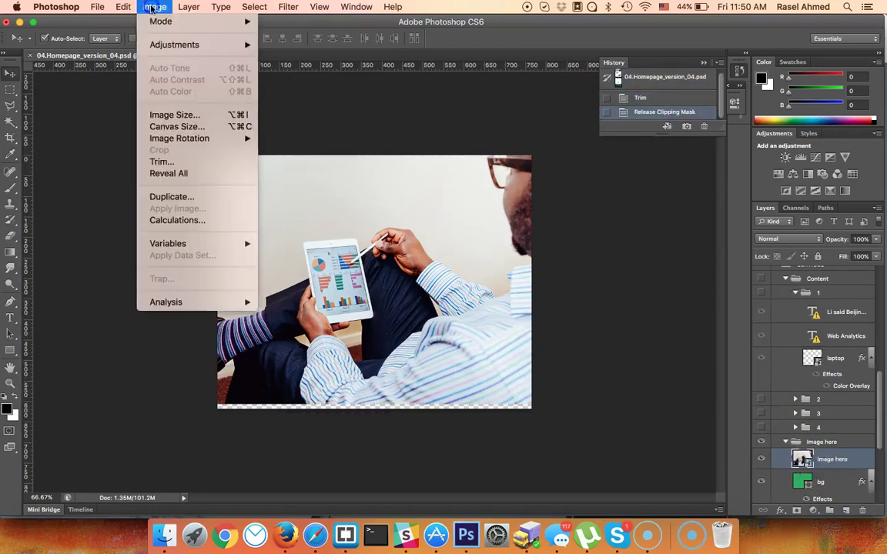
pyautogui.click(162, 161)
pyautogui.press('Escape')
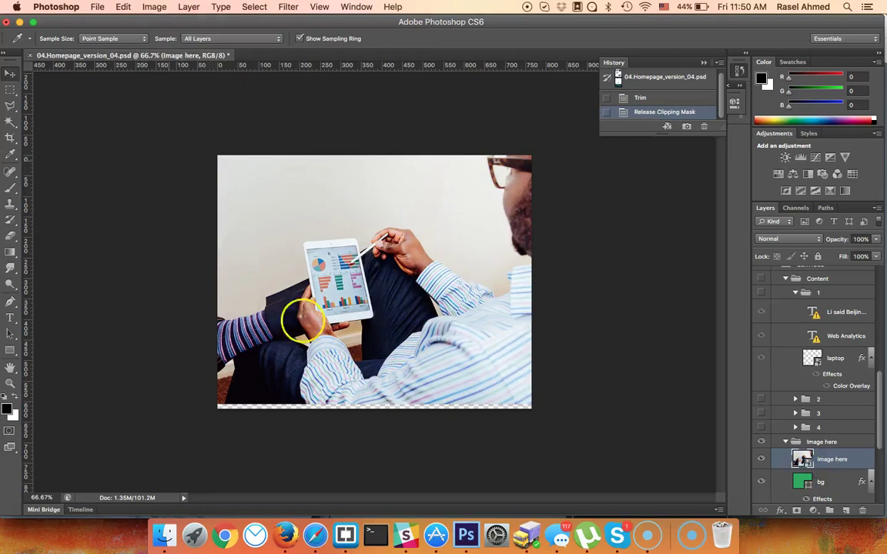
pyautogui.press('v')
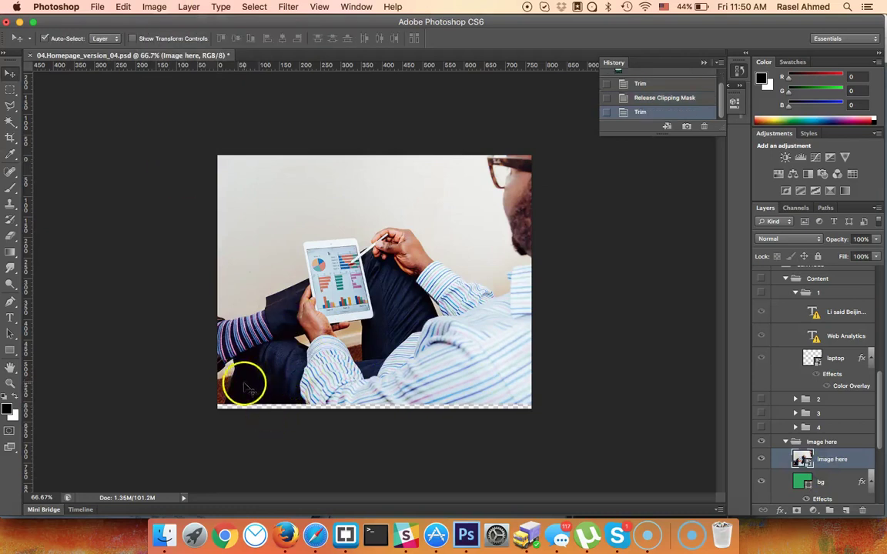
# Step: Hide the green bg layer beneath the services photo and trim off the remaining transparent edge
pyautogui.click(764, 482)
pyautogui.click(154, 6)
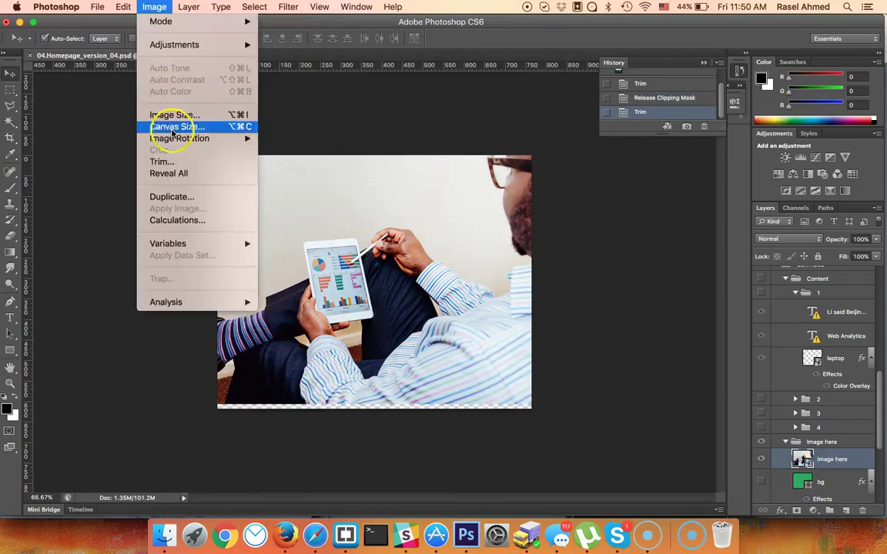
pyautogui.click(160, 161)
pyautogui.press('Return')
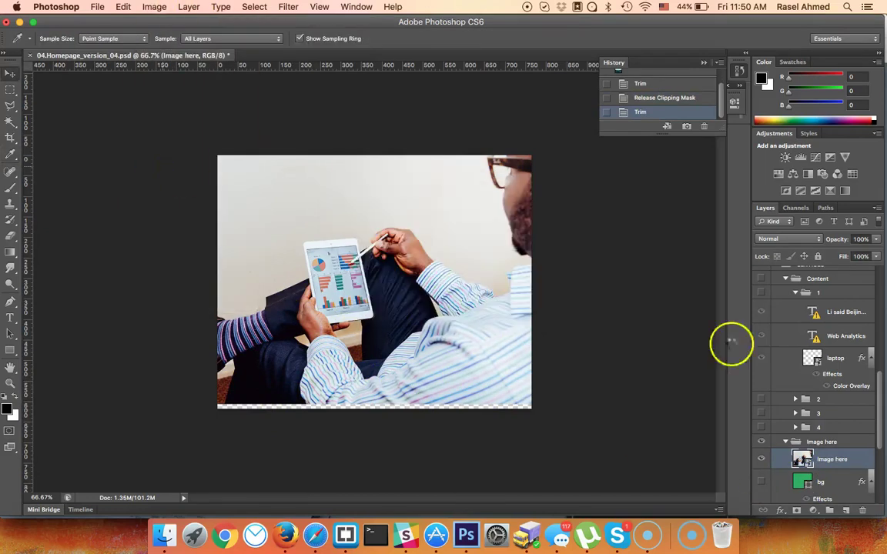
# Step: Export the trimmed services photo for web as a JPEG named service-bg-1.jpg into the project's img folder
pyautogui.press('v')
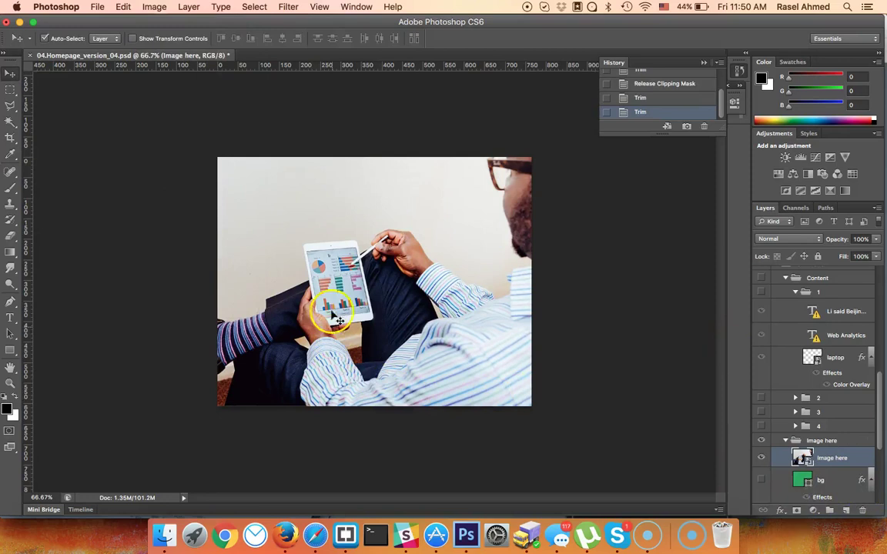
pyautogui.click(97, 7)
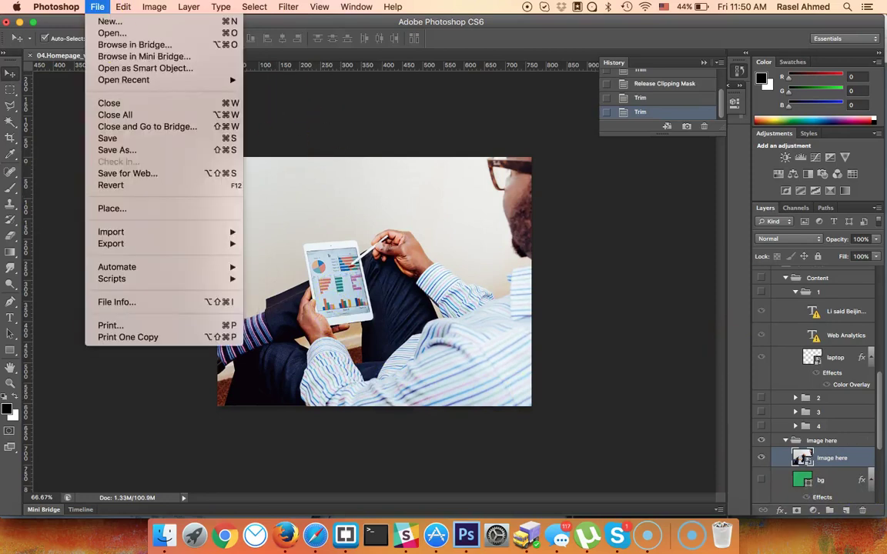
pyautogui.click(135, 174)
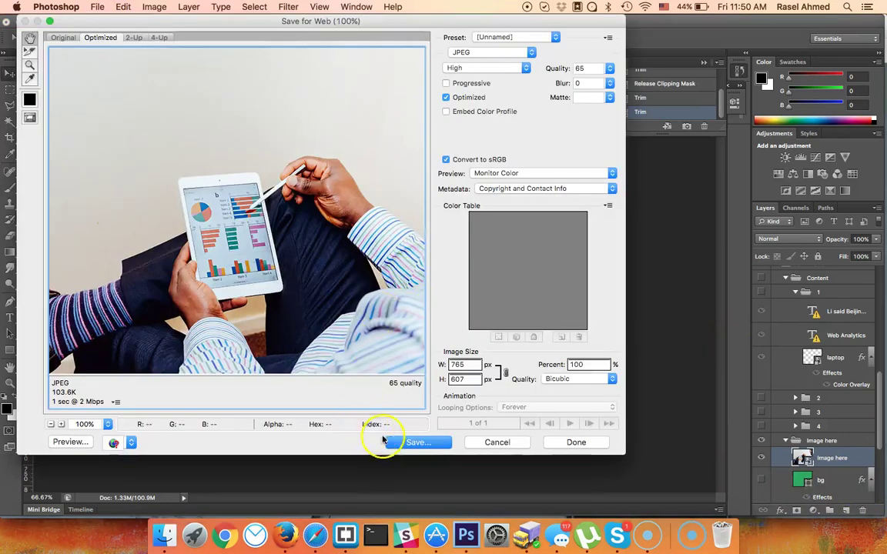
pyautogui.click(408, 443)
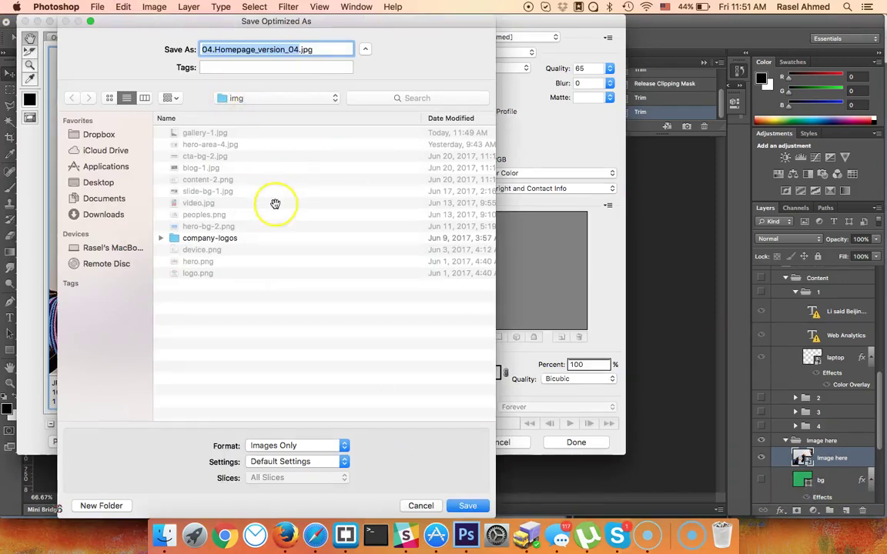
pyautogui.write('service-bg-1')
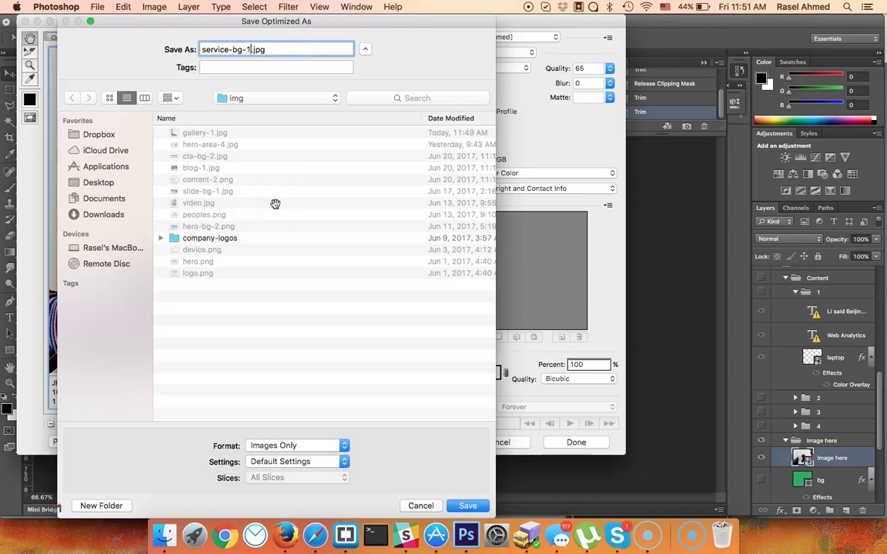
pyautogui.press('Return')
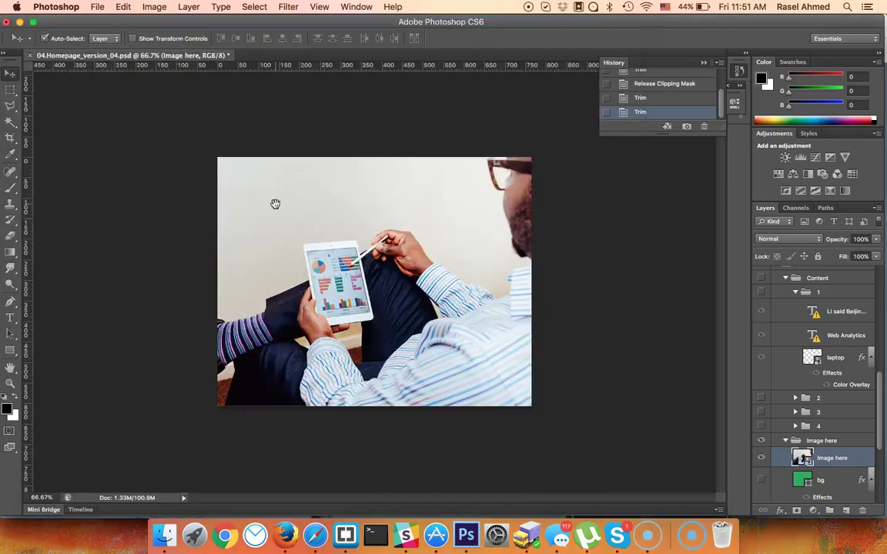
# Step: Revert the mockup to its 04.Homepage_version_04.psd history snapshot and show only the Inbound Marketing icon layer
pyautogui.scroll(5, 654, 85)
pyautogui.click(659, 81)
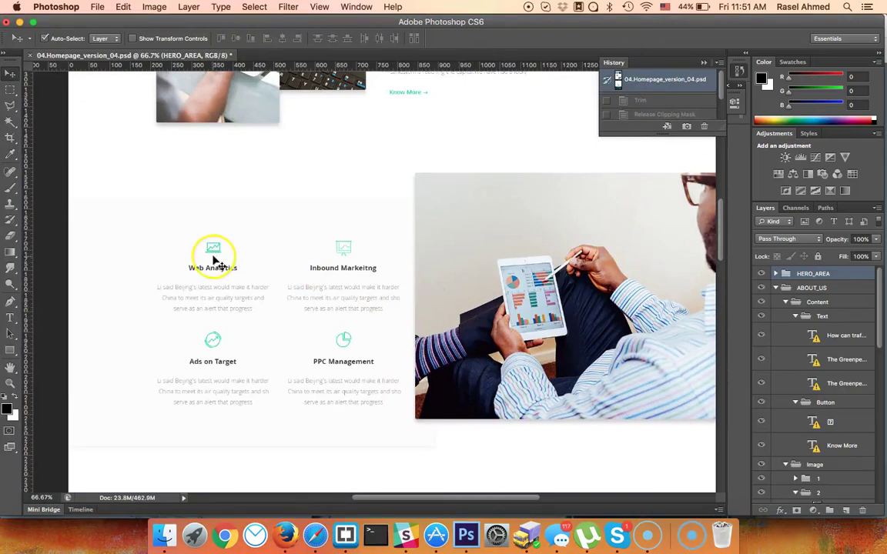
pyautogui.click(346, 257)
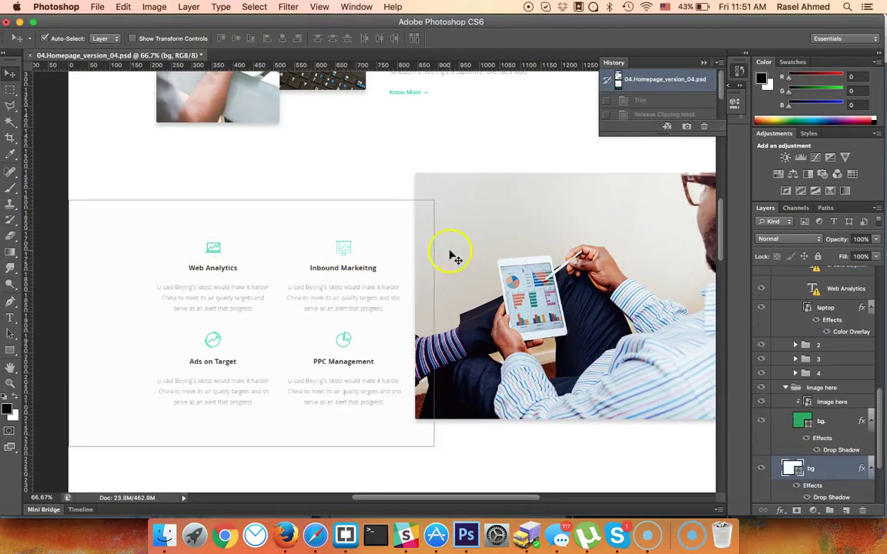
pyautogui.click(342, 248)
pyautogui.click(759, 411)
pyautogui.keyDown('alt'); pyautogui.click(759, 410); pyautogui.keyUp('alt')
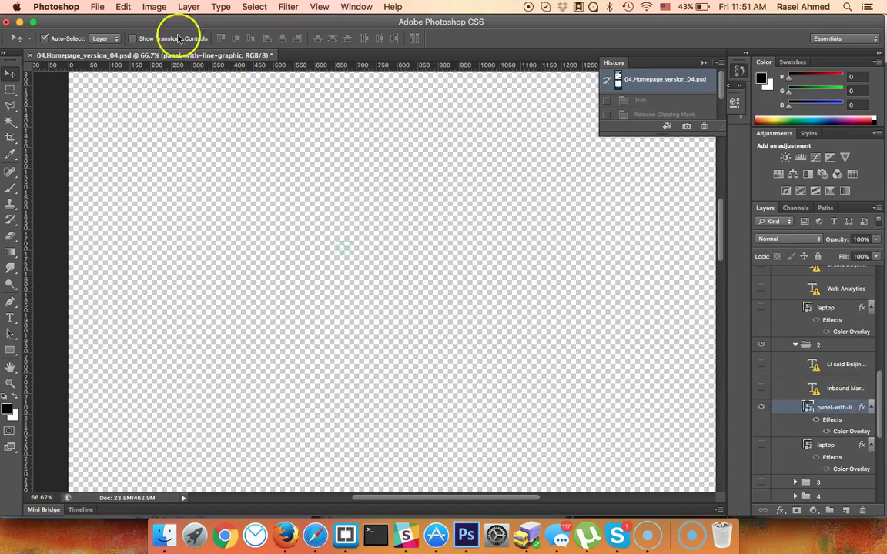
# Step: Trim the canvas to the isolated Inbound Marketing icon
pyautogui.click(154, 7)
pyautogui.click(183, 167)
pyautogui.press('Return')
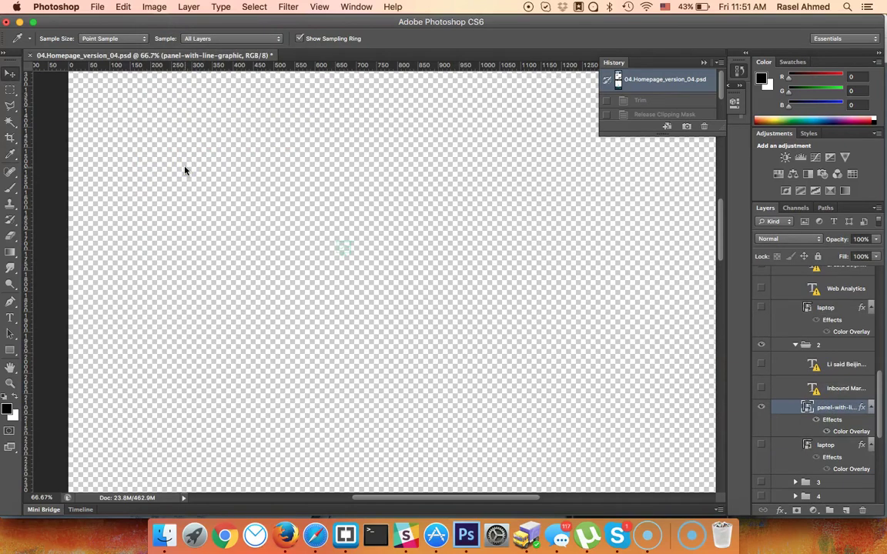
pyautogui.press('v')
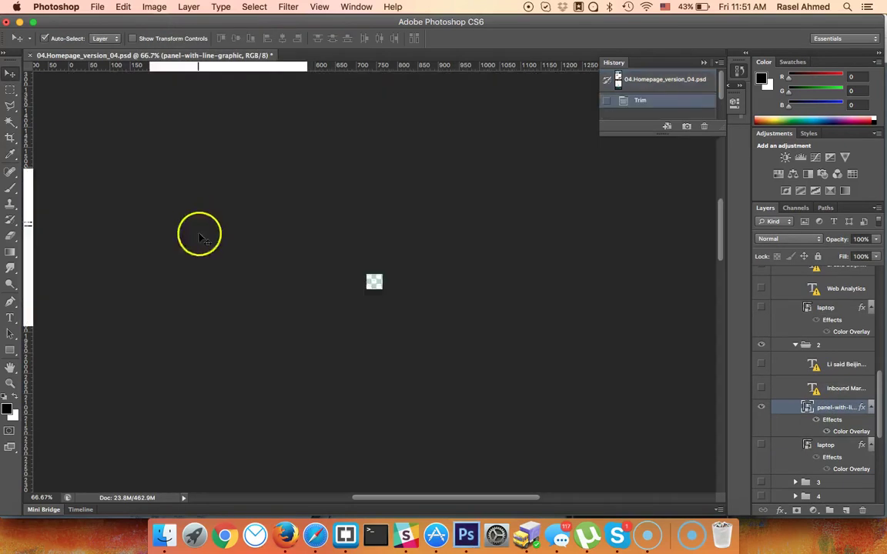
# Step: Export the icon for web as a transparent PNG-24 named service-icon-1.png into the img folder
pyautogui.click(93, 6)
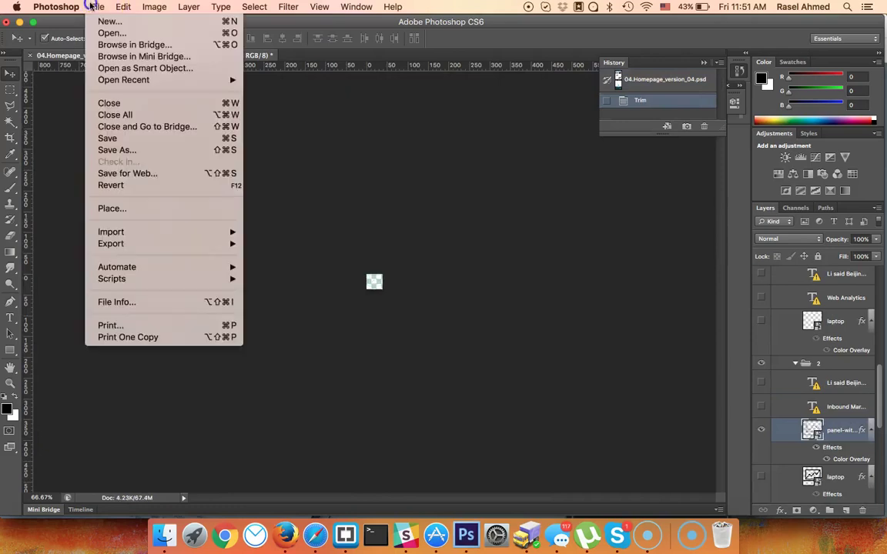
pyautogui.click(144, 173)
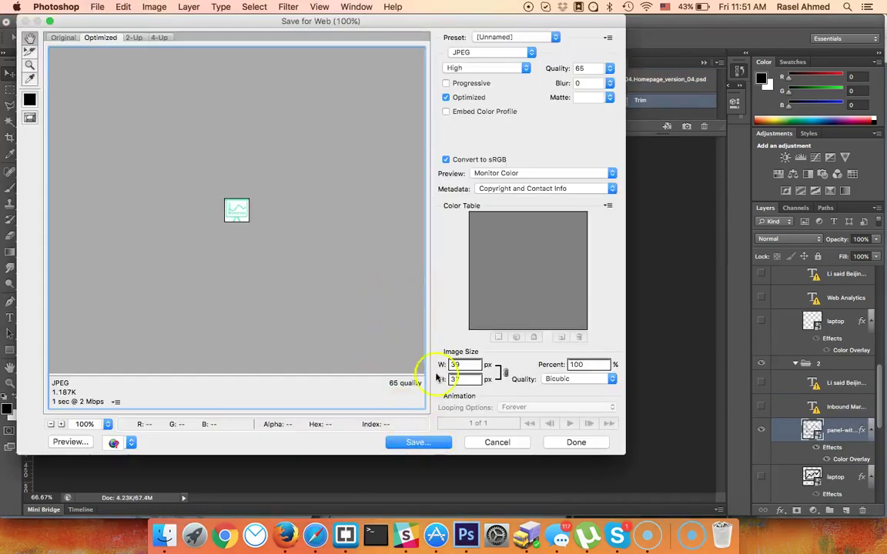
pyautogui.click(499, 53)
pyautogui.click(482, 71)
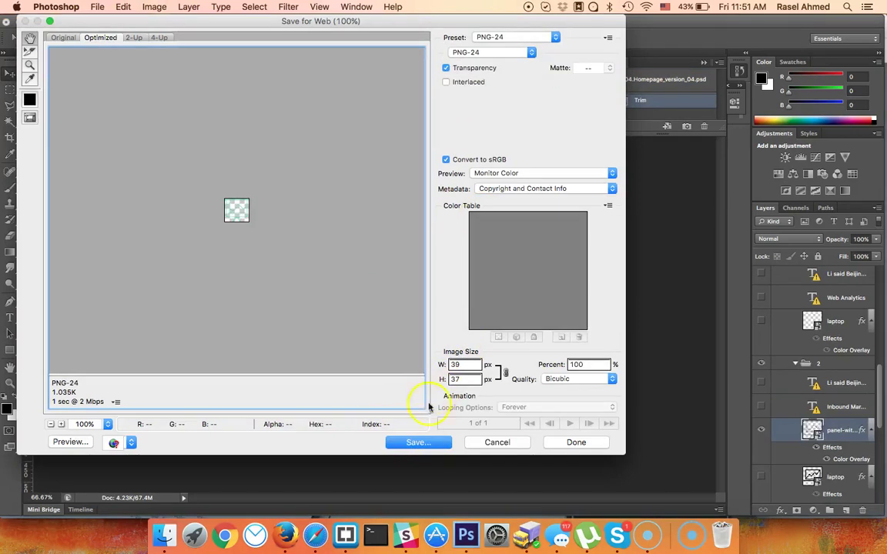
pyautogui.click(416, 443)
pyautogui.write('serv')
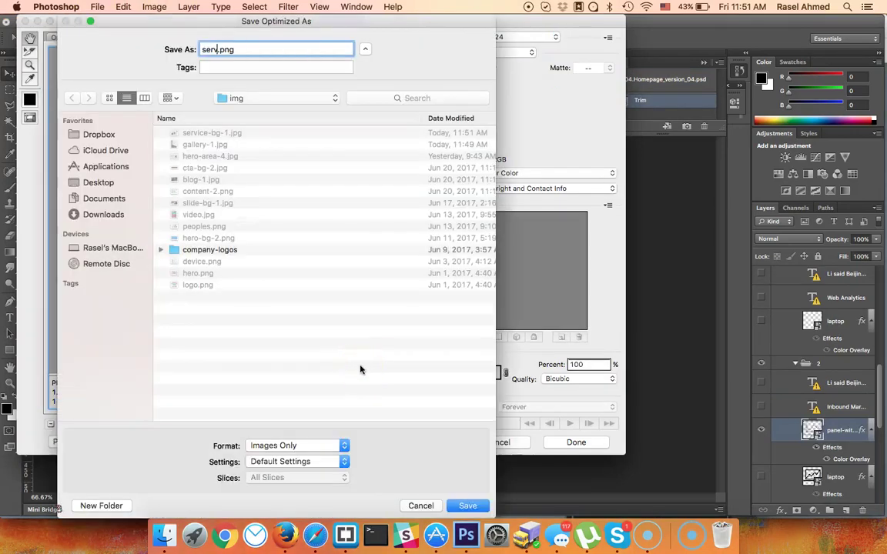
pyautogui.write('ice-icon-3')
pyautogui.press('Return')
# Step: Switch to Brackets and set the first service box's image source in home-4.html to assets/img/service-bg-1.jpg
pyautogui.click(347, 537)
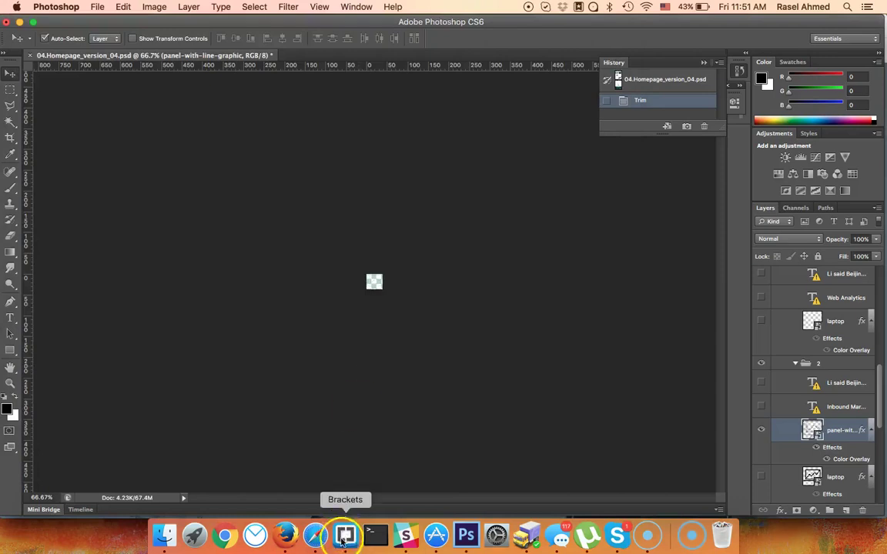
pyautogui.scroll(-5, 368, 358)
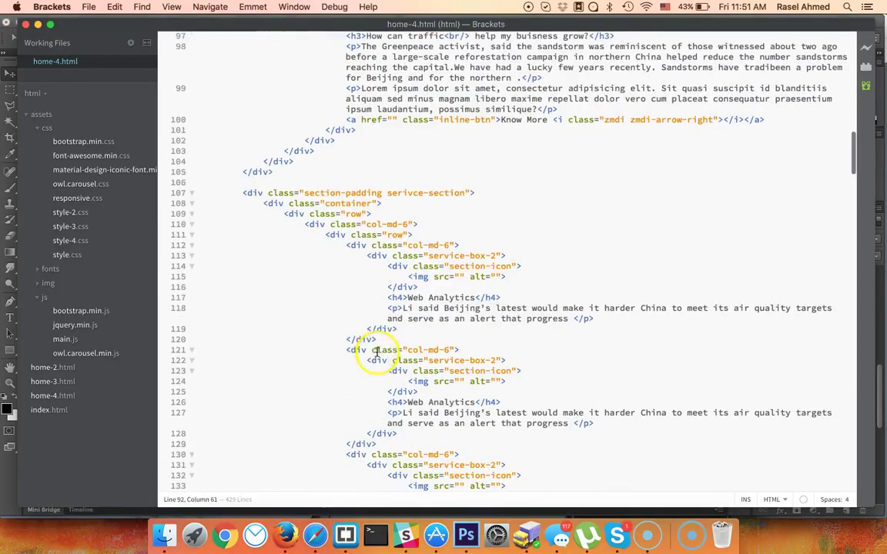
pyautogui.click(458, 276)
pyautogui.write('a')
pyautogui.press('Return')
pyautogui.write('i')
pyautogui.press('Return')
pyautogui.write('se')
pyautogui.press('Return')
# Step: Copy the first service box's image tag over the image tags of the second and third service boxes
pyautogui.click(433, 279)
pyautogui.moveTo(406, 277); pyautogui.dragTo(650, 280)
pyautogui.press('cmd+c')
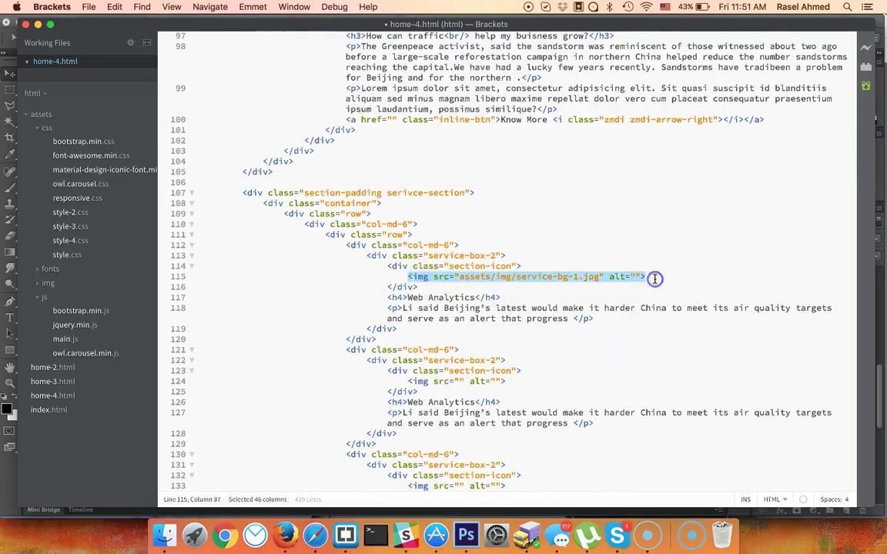
pyautogui.scroll(-4, 655, 279)
pyautogui.moveTo(407, 266); pyautogui.dragTo(558, 264)
pyautogui.press('cmd+v')
pyautogui.scroll(-4, 438, 316)
pyautogui.moveTo(407, 262); pyautogui.dragTo(549, 260)
pyautogui.press('super+v')
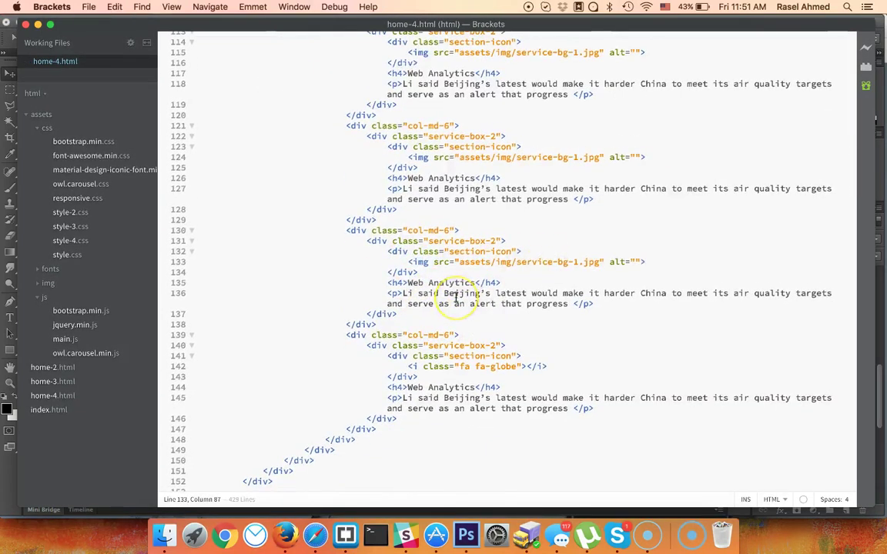
# Step: Switch to Firefox and check how the service box images display on the home-4.html page
pyautogui.scroll(9, 455, 297)
pyautogui.scroll(-2, 456, 297)
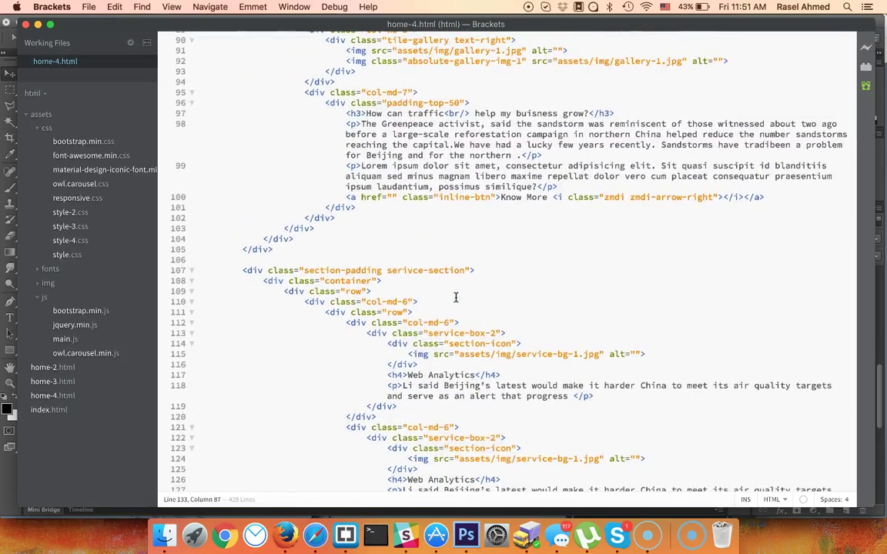
pyautogui.click(285, 535)
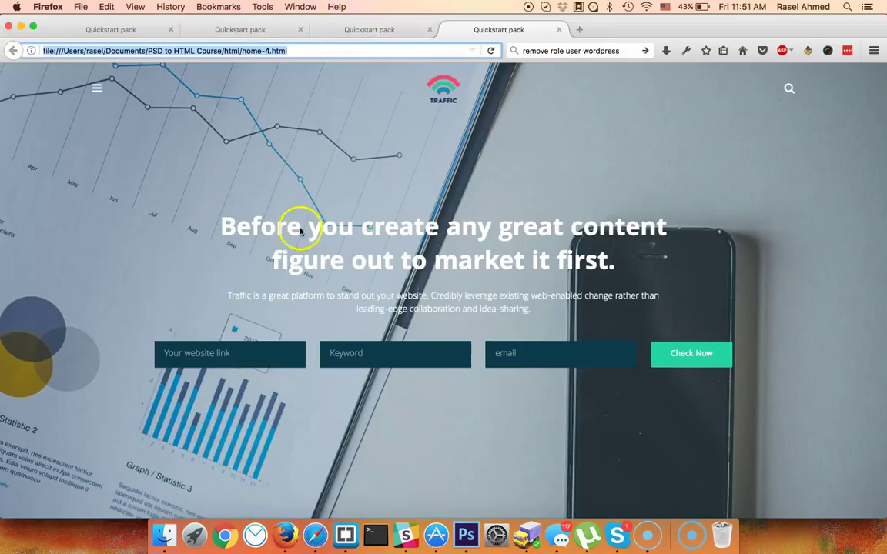
pyautogui.scroll(-15, 240, 210)
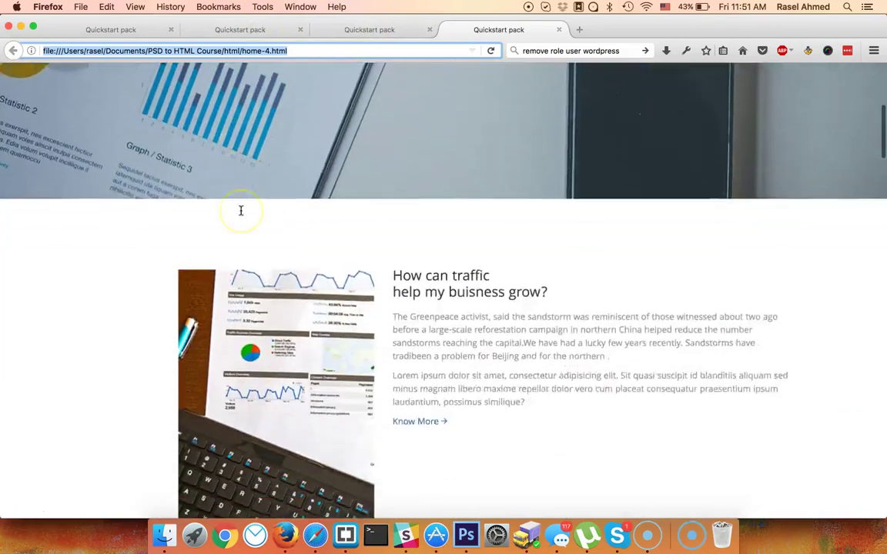
pyautogui.scroll(-8, 240, 209)
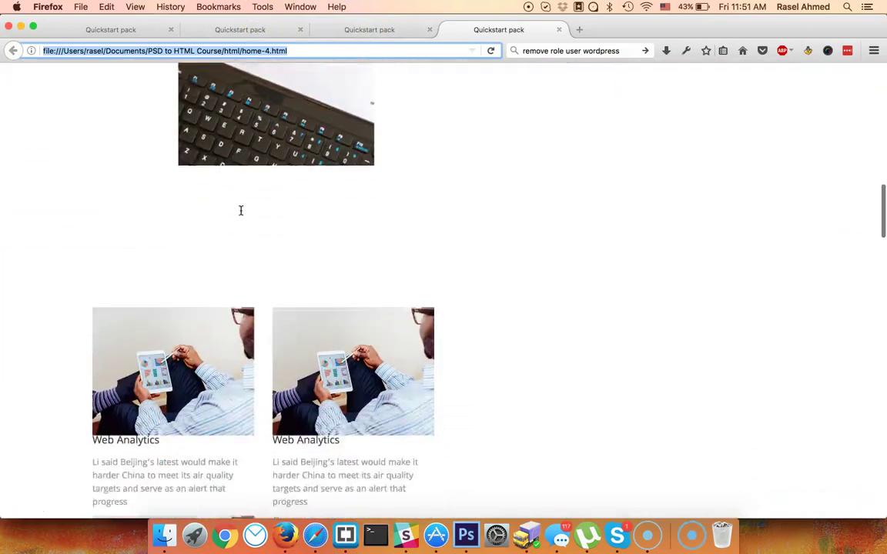
pyautogui.click(242, 295)
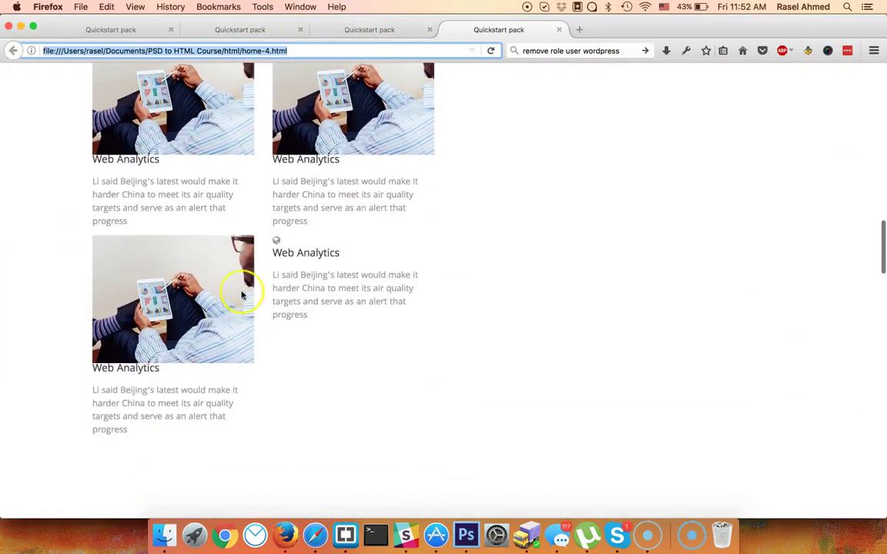
# Step: Switch back to Brackets and change the first service box's image source to assets/img/service-icon-1.png
pyautogui.press('super+Tab')
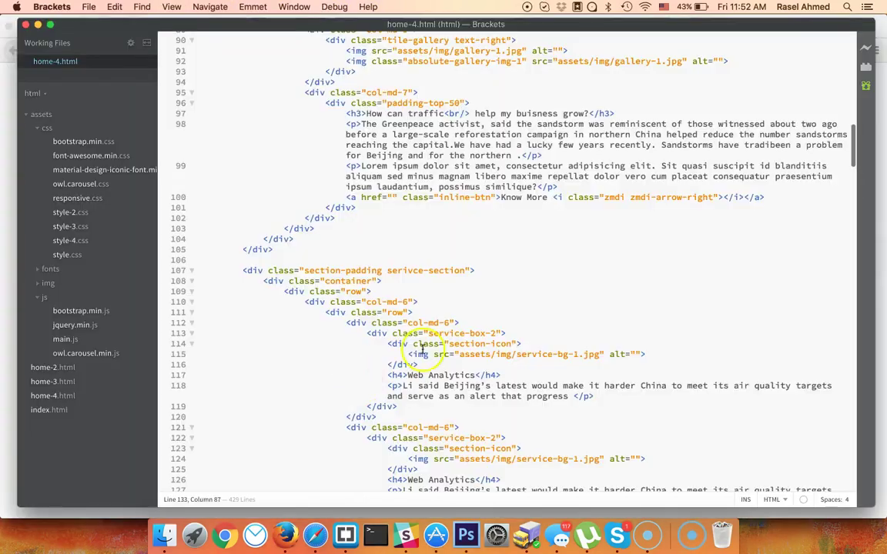
pyautogui.moveTo(558, 355); pyautogui.dragTo(583, 355)
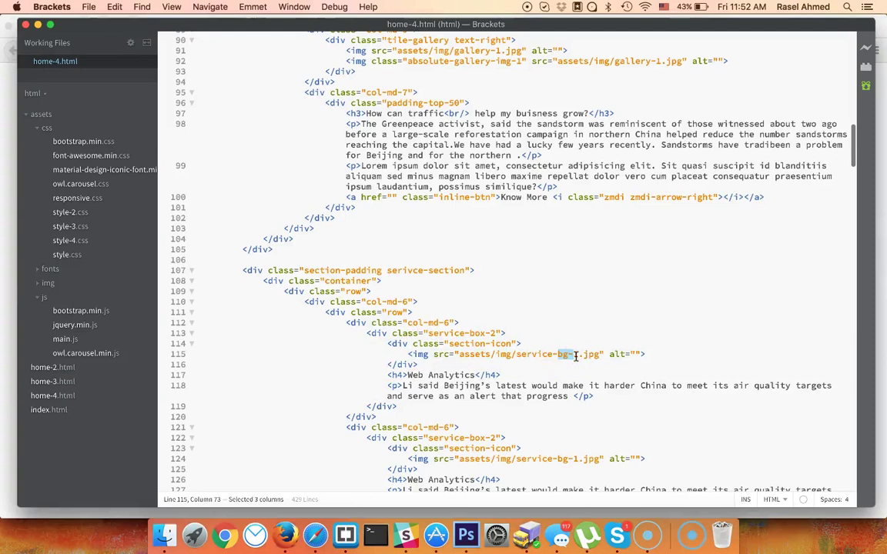
pyautogui.write('icon')
pyautogui.press('Return')
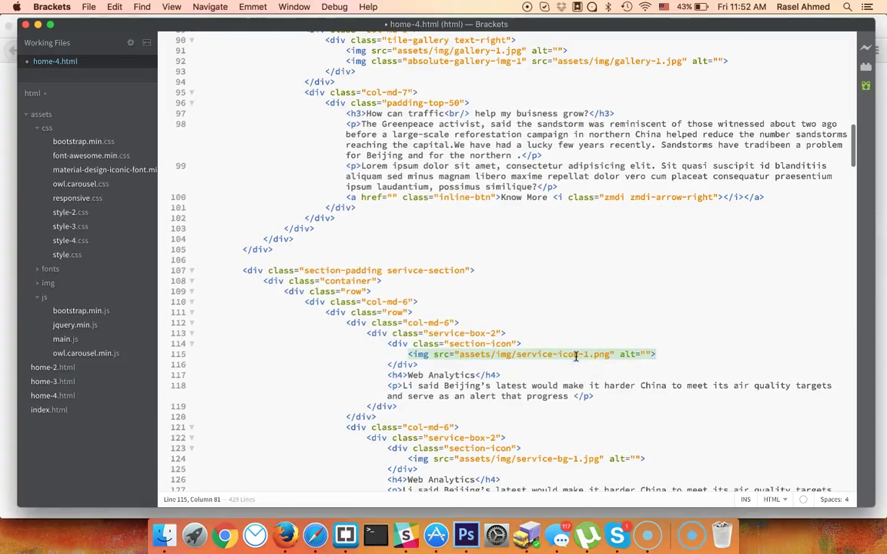
# Step: Replace the image tags in the second and third service boxes with a copy of the service-icon-1.png tag
pyautogui.moveTo(407, 354); pyautogui.dragTo(657, 354)
pyautogui.press('cmd+c')
pyautogui.scroll(-4, 526, 372)
pyautogui.scroll(-2, 525, 372)
pyautogui.moveTo(408, 316); pyautogui.dragTo(687, 315)
pyautogui.press('cmd+v')
pyautogui.scroll(-4, 494, 370)
pyautogui.moveTo(408, 306); pyautogui.dragTo(670, 305)
pyautogui.press('cmd+v')
# Step: Save home-4.html and start a .serivce-section:after rule with a background-image property at the end of style-4.css
pyautogui.scroll(4, 385, 296)
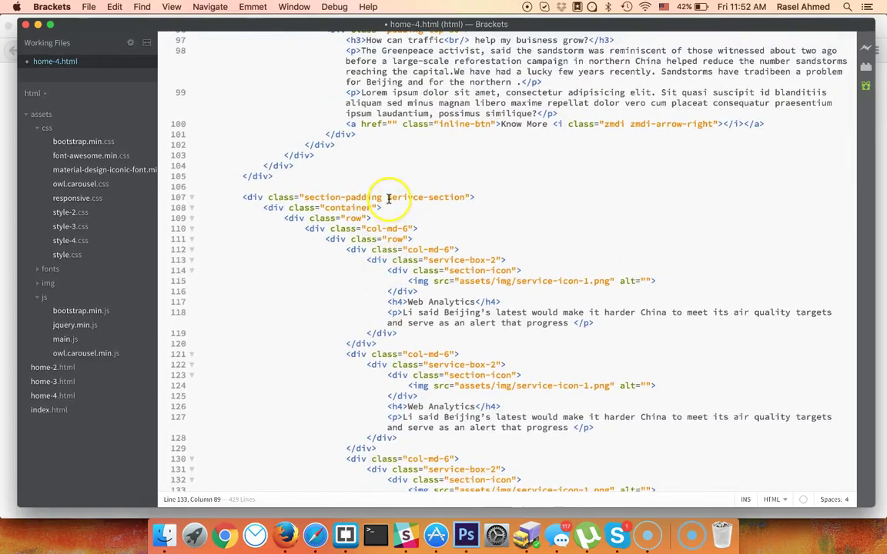
pyautogui.moveTo(387, 197); pyautogui.dragTo(445, 197)
pyautogui.press('cmd+s')
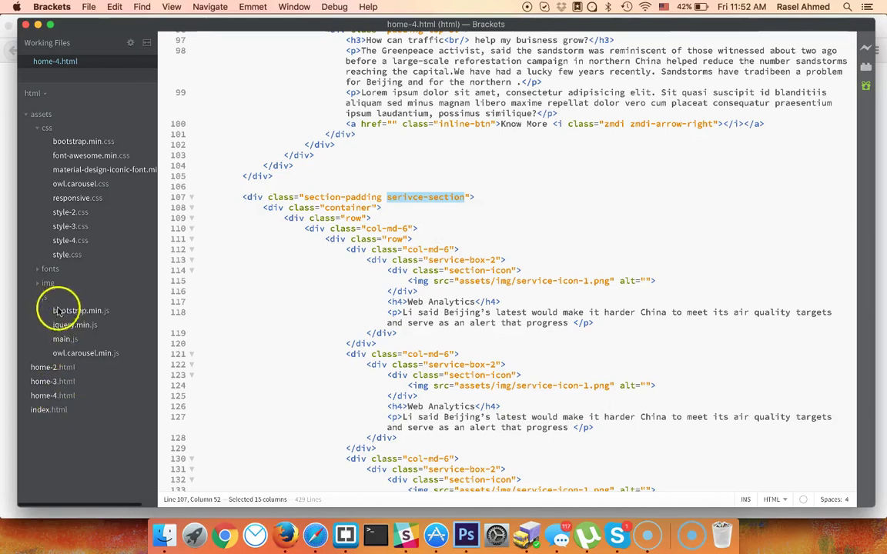
pyautogui.click(72, 242)
pyautogui.press('super+Down')
pyautogui.press('Return')
pyautogui.press('Return')
pyautogui.press('Return')
pyautogui.write('.serivce-section:af')
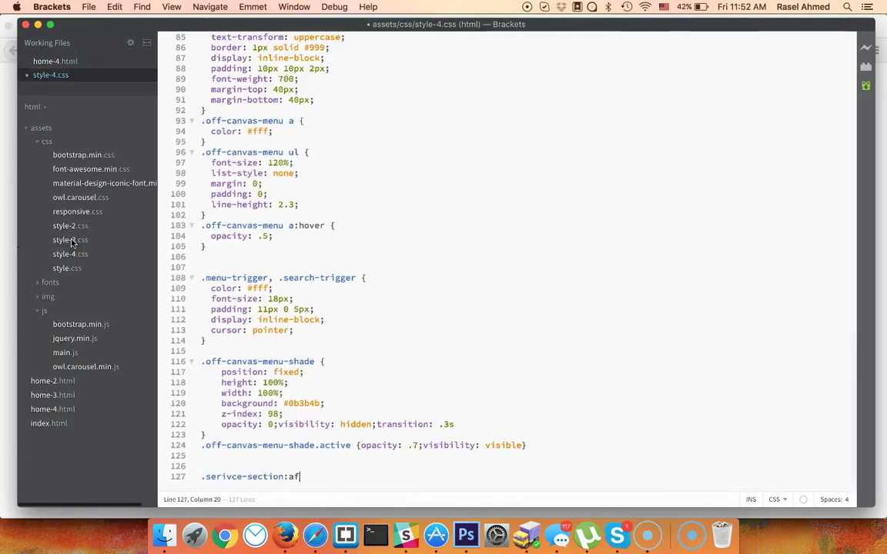
pyautogui.write('ter {backgroun')
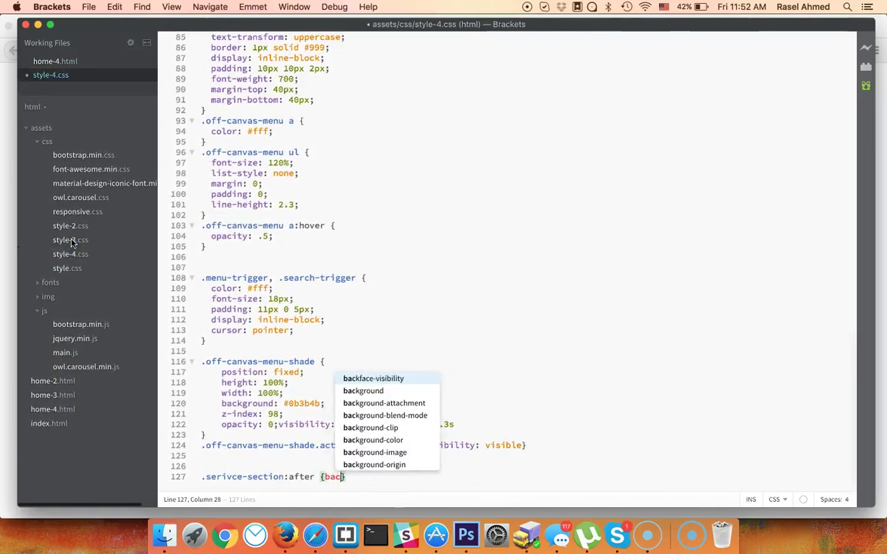
pyautogui.write('d-im')
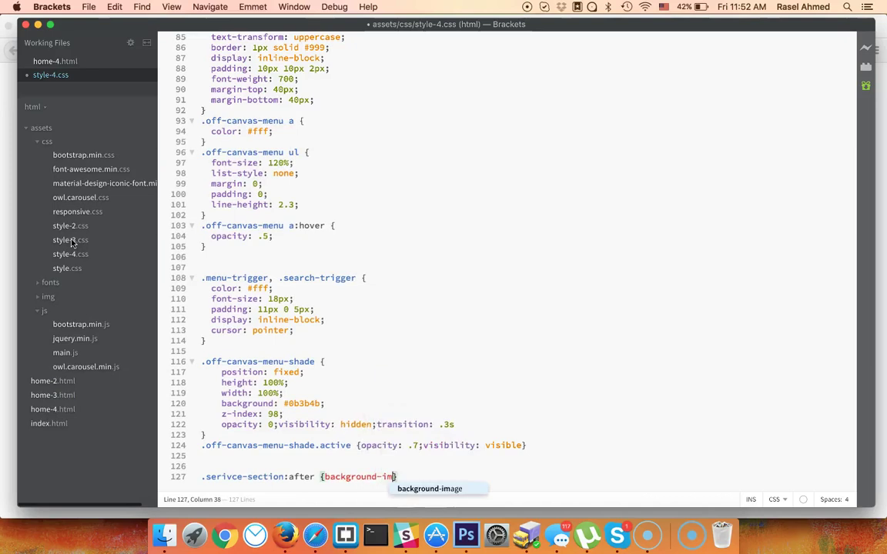
# Step: Clear the unfinished property, change the selector to .serivce-section:before and start a background-image declaration in its rule
pyautogui.press('BackSpace')
pyautogui.press('BackSpace')
pyautogui.press('BackSpace')
pyautogui.press('BackSpace')
pyautogui.press('BackSpace')
pyautogui.press('BackSpace')
pyautogui.press('BackSpace')
pyautogui.press('BackSpace')
pyautogui.press('BackSpace')
pyautogui.press('BackSpace')
pyautogui.press('BackSpace')
pyautogui.press('BackSpace')
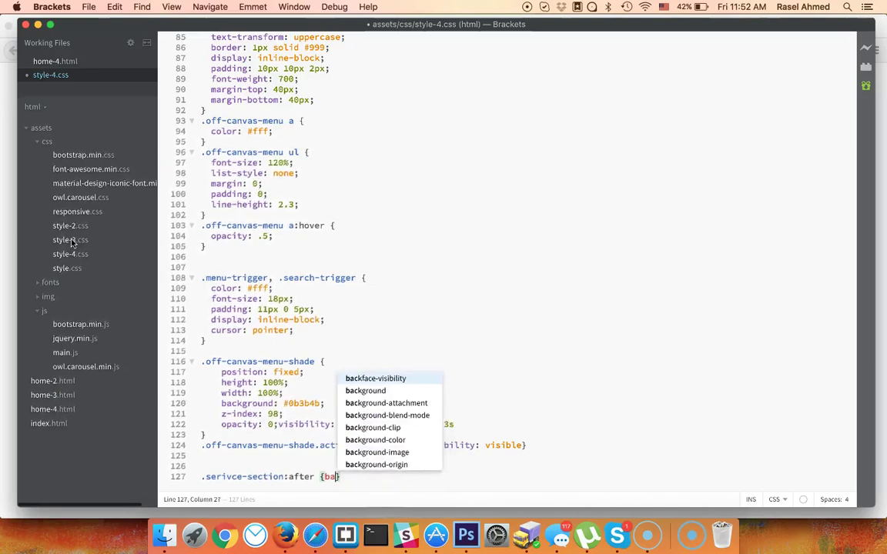
pyautogui.press('Left')
pyautogui.press('Left')
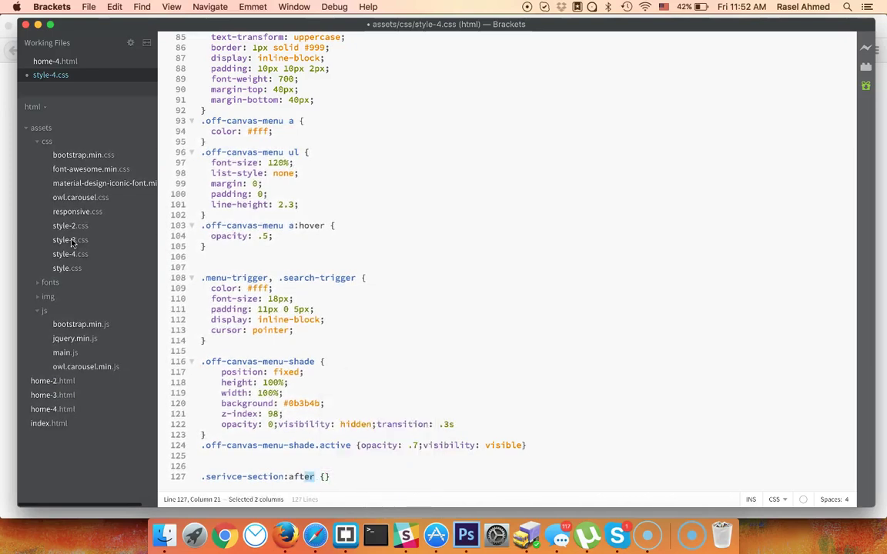
pyautogui.write('before')
pyautogui.press('Right')
pyautogui.write('background-i')
pyautogui.press('Return')
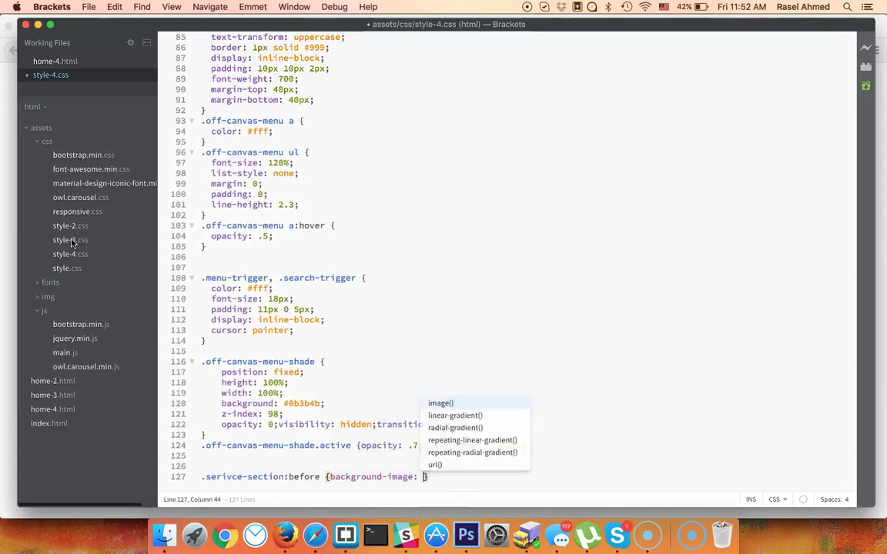